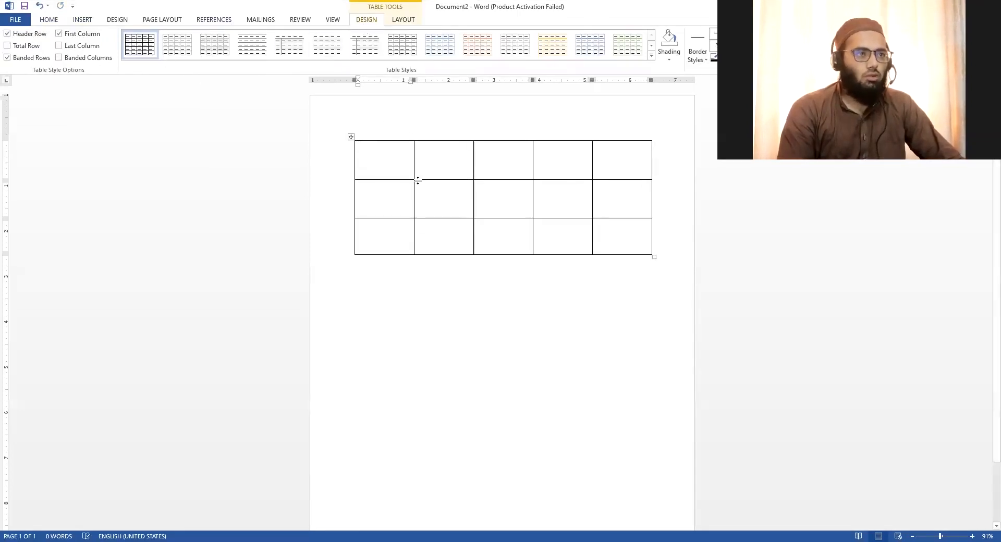
{"action": "left_click", "coordinate": [353, 108]}
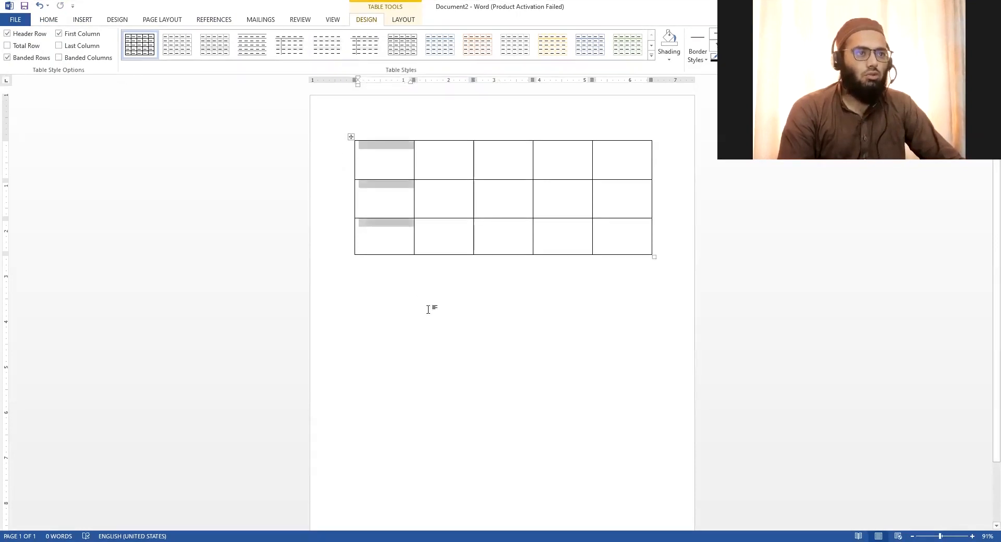
{"action": "left_click", "coordinate": [439, 293]}
{"action": "left_click", "coordinate": [421, 157]}
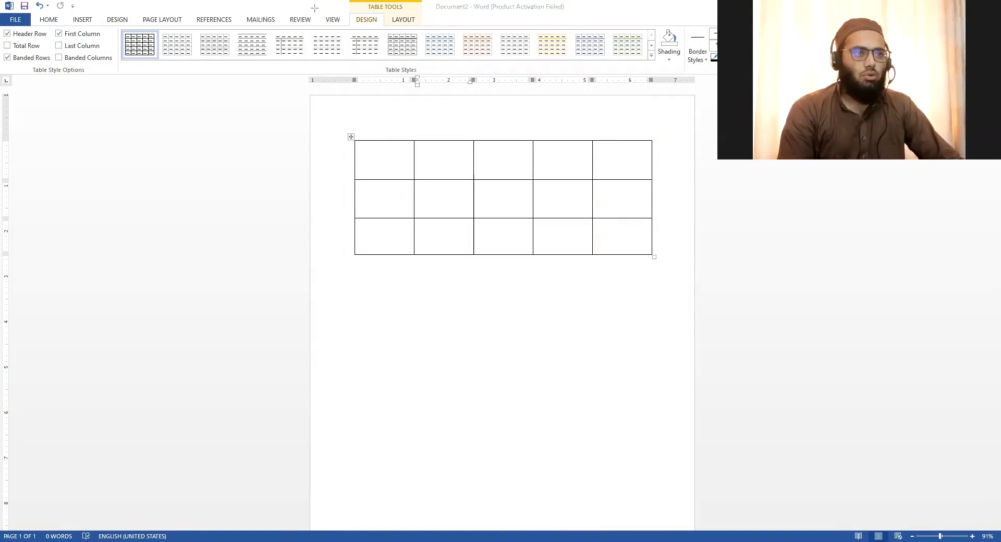
{"action": "left_click_drag", "start_coordinate": [315, 1], "coordinate": [434, 31]}
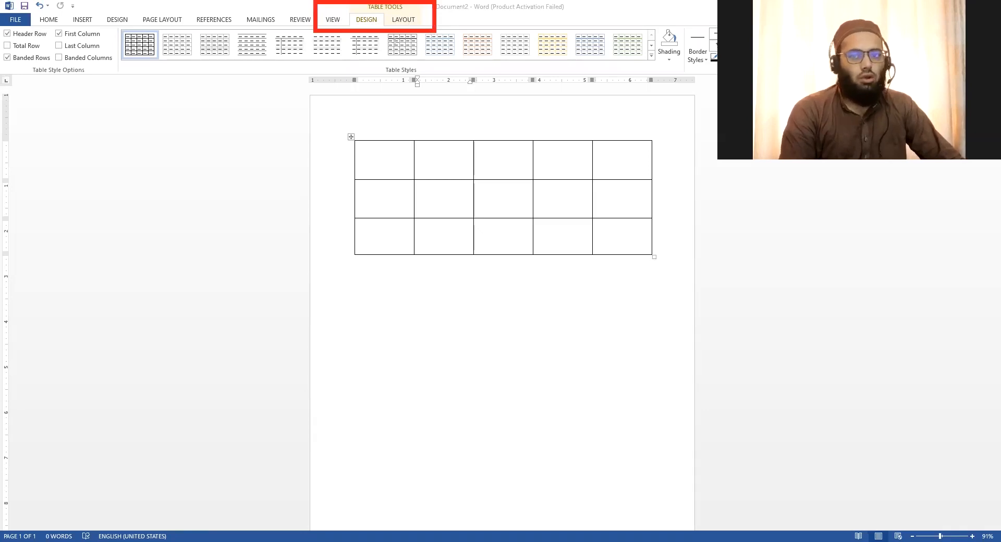
{"action": "mouse_move", "coordinate": [344, 3]}
{"action": "left_mouse_down"}
{"action": "mouse_move", "coordinate": [371, 29]}
{"action": "mouse_move", "coordinate": [422, 32]}
{"action": "left_mouse_up"}
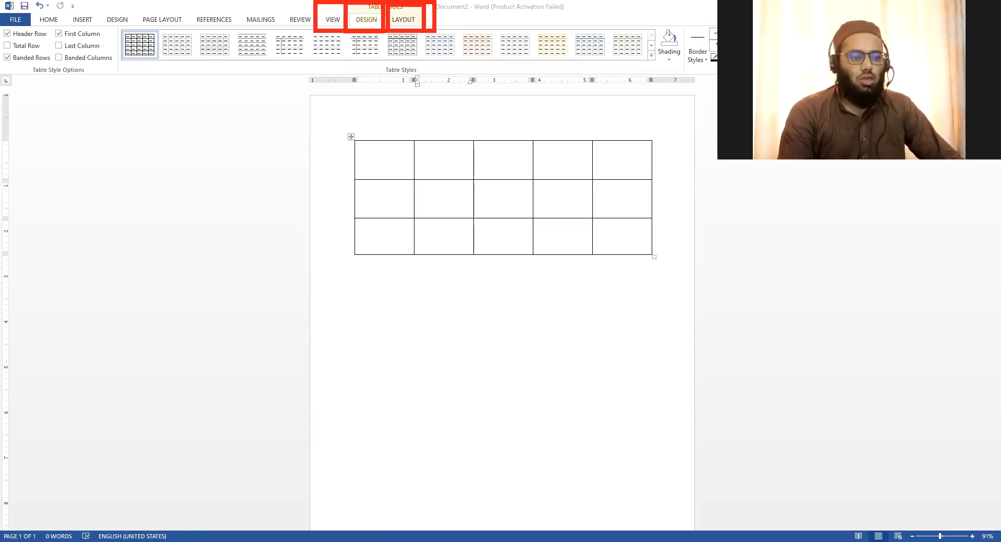
{"action": "left_click", "coordinate": [321, 17]}
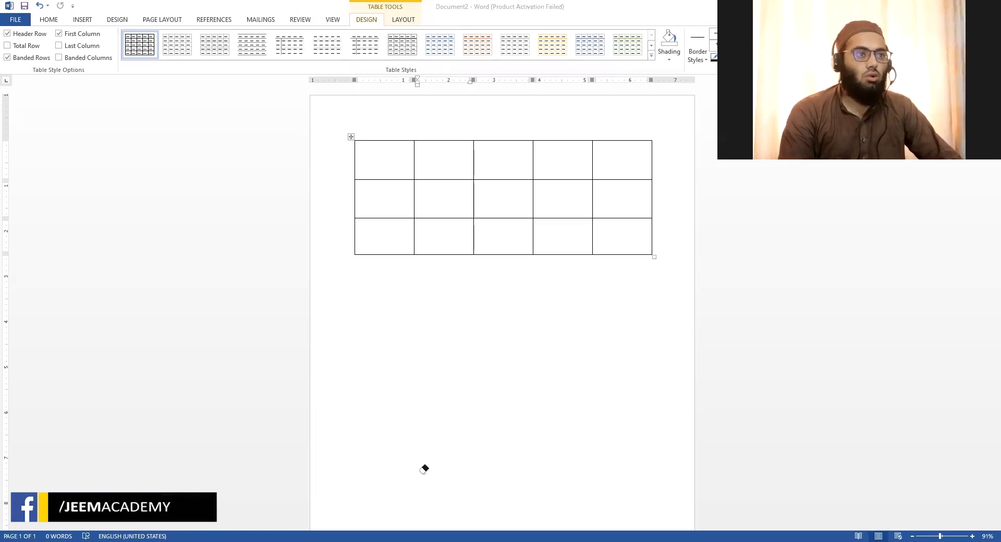
Erase the inner cell borders of the table's two lower rows with the Eraser and undo the erasure
{"action": "left_click", "coordinate": [404, 21]}
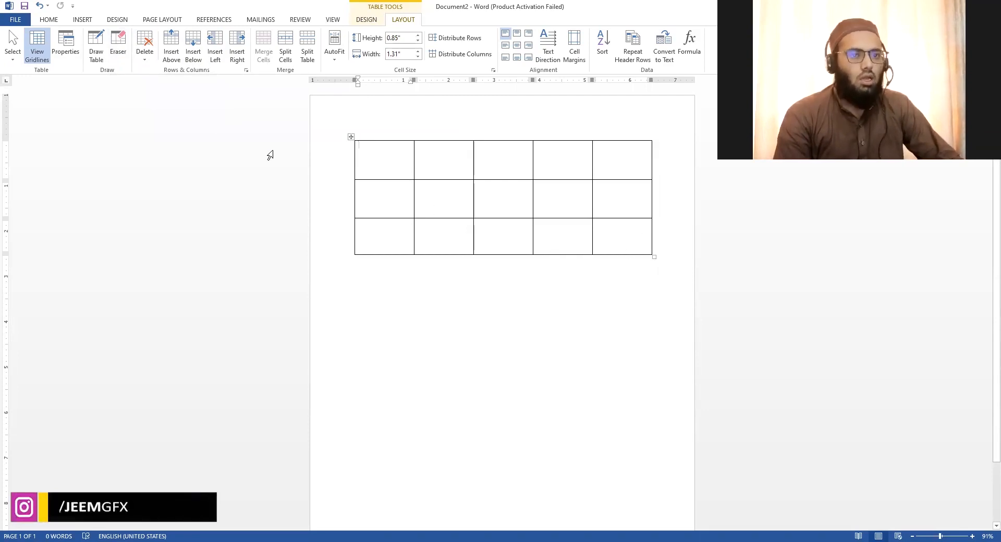
{"action": "left_click", "coordinate": [111, 40]}
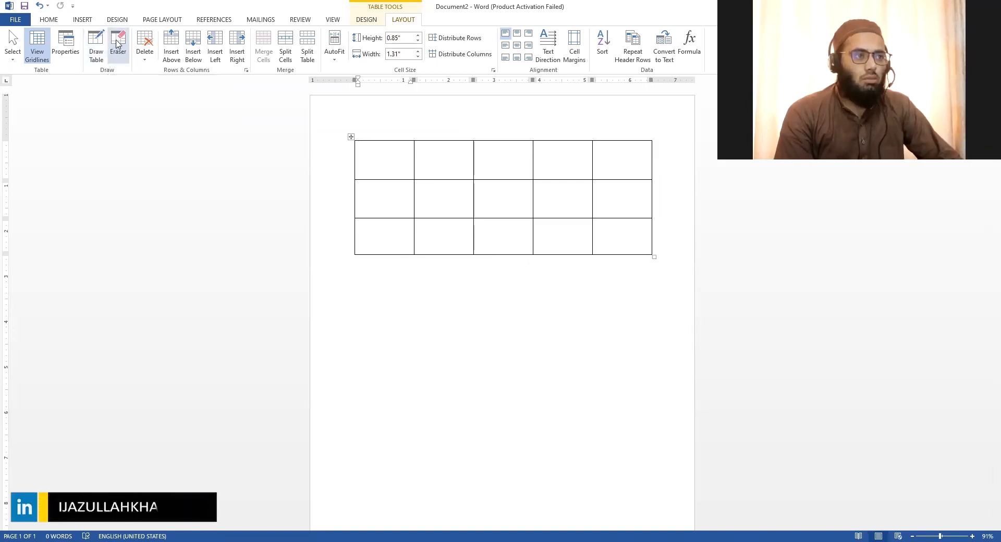
{"action": "left_click", "coordinate": [118, 53]}
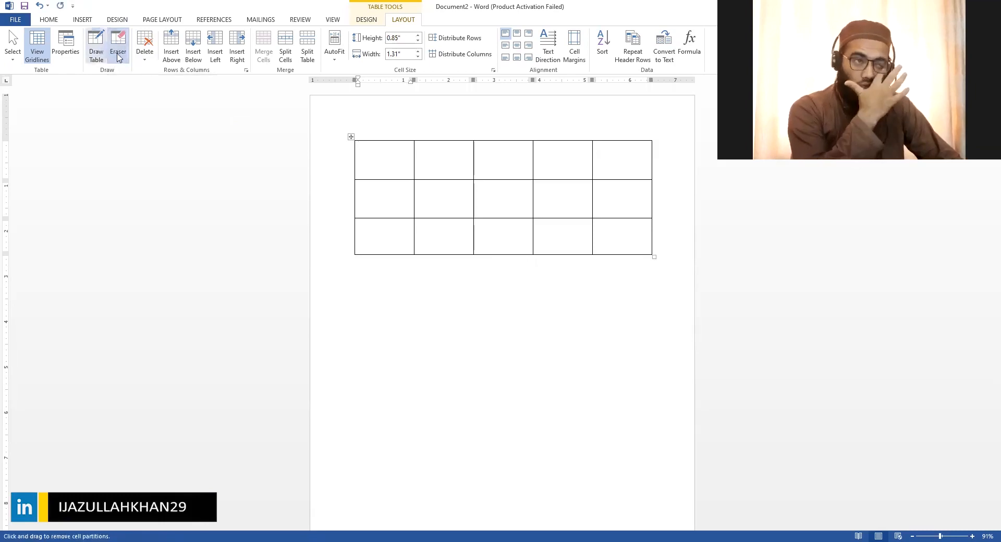
{"action": "mouse_move", "coordinate": [625, 196]}
{"action": "left_mouse_down"}
{"action": "mouse_move", "coordinate": [572, 213]}
{"action": "mouse_move", "coordinate": [370, 238]}
{"action": "left_mouse_up"}
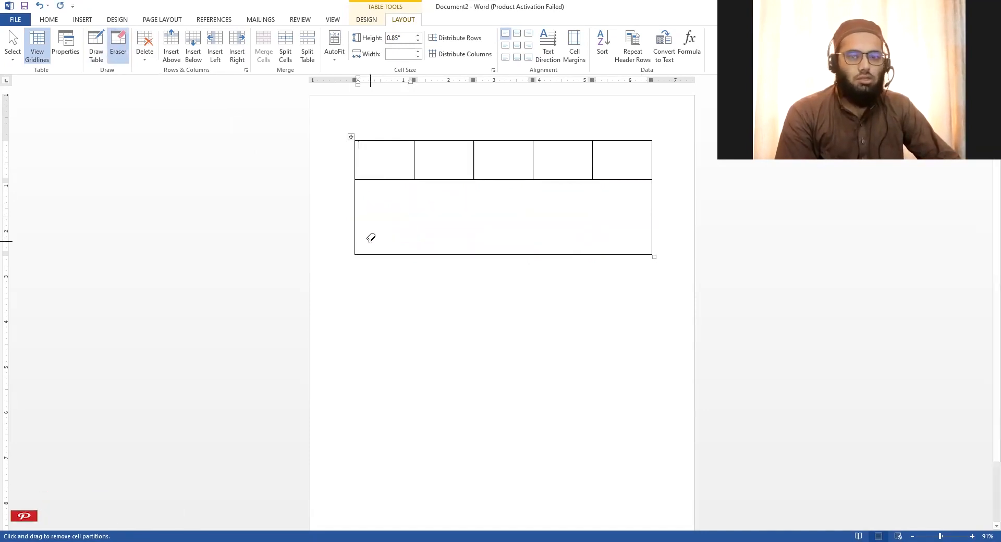
{"action": "key", "text": "Escape"}
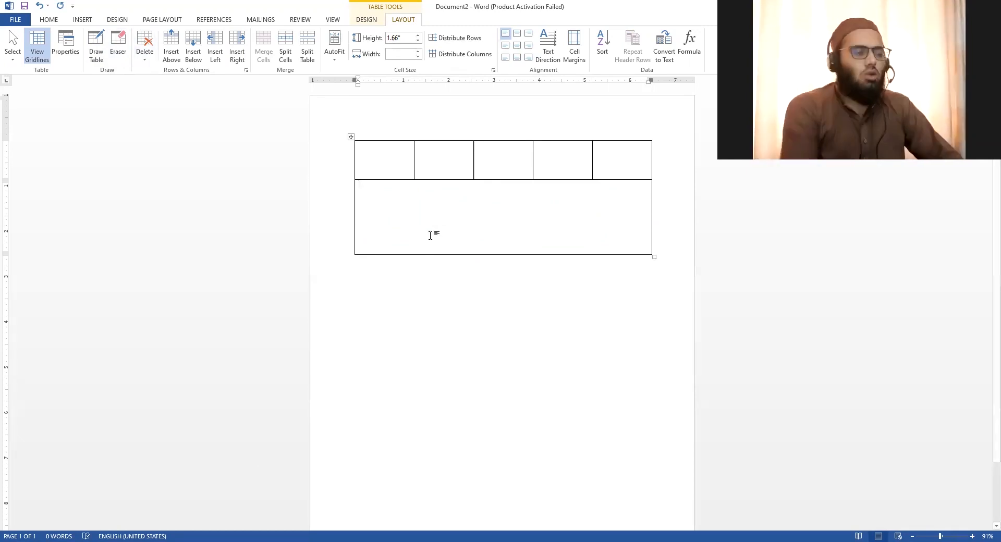
{"action": "key", "text": "ctrl+z"}
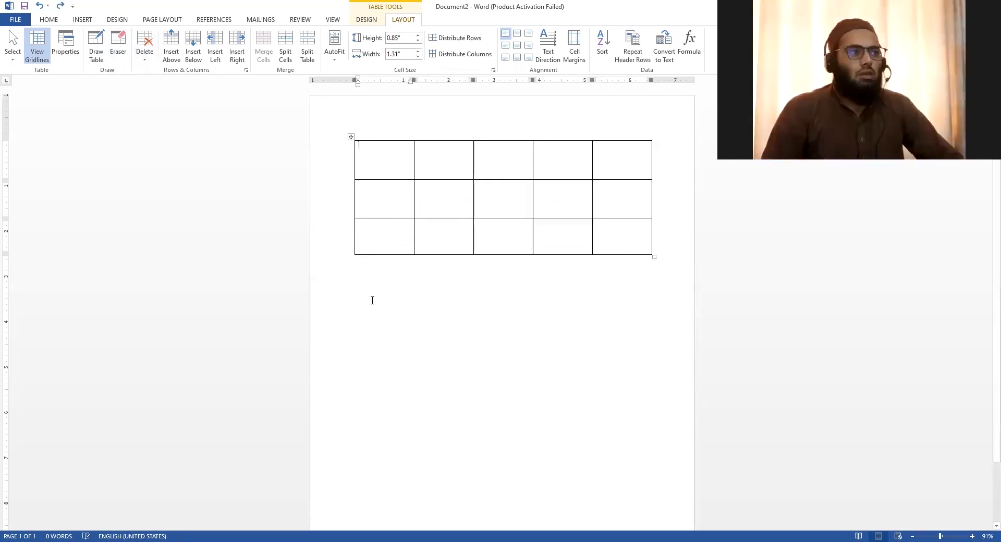
{"action": "left_click", "coordinate": [371, 162]}
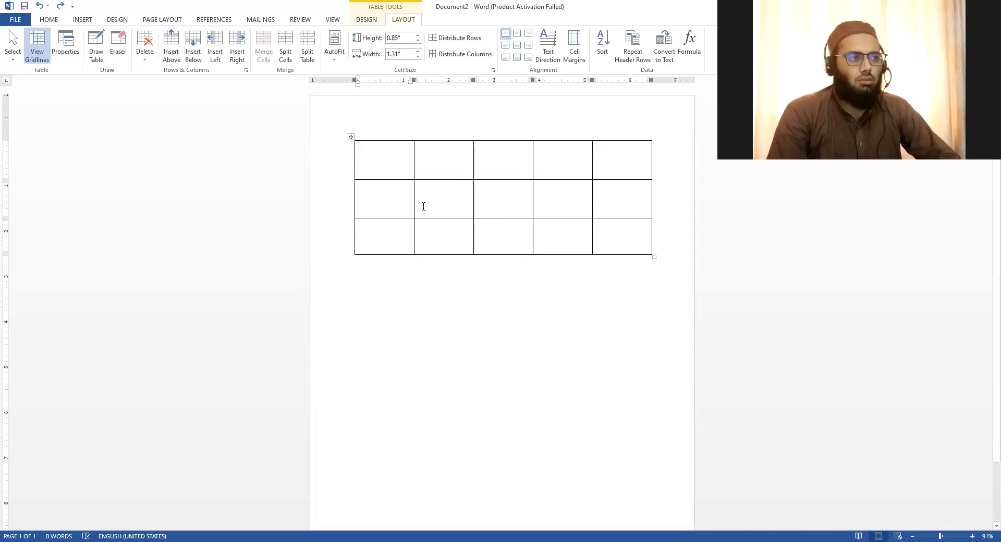
{"action": "left_click", "coordinate": [145, 58]}
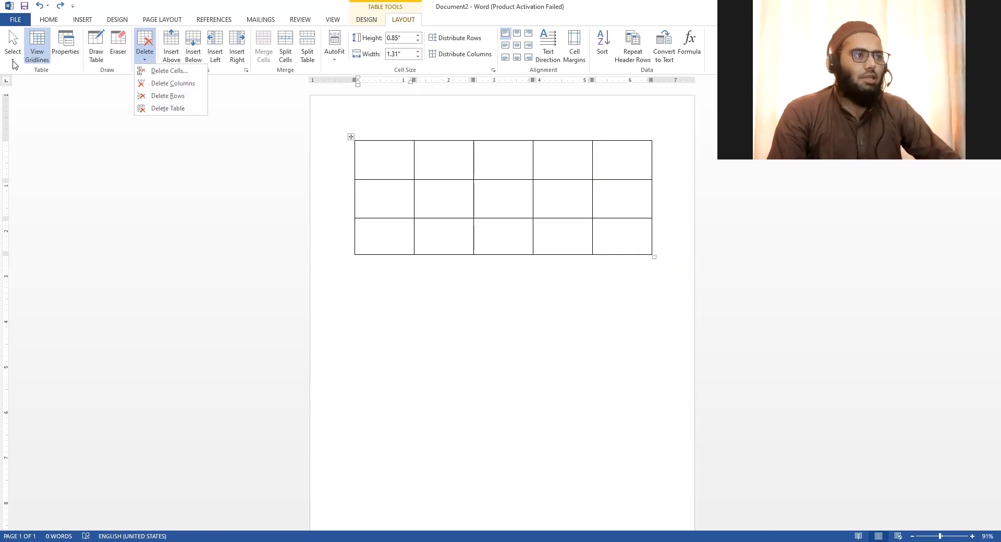
{"action": "left_click", "coordinate": [13, 61]}
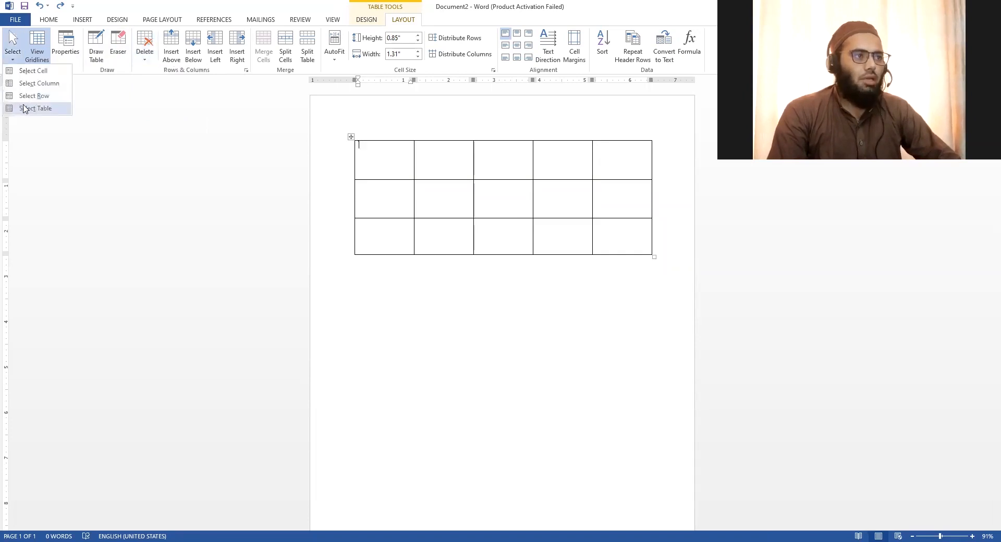
{"action": "left_click", "coordinate": [142, 61]}
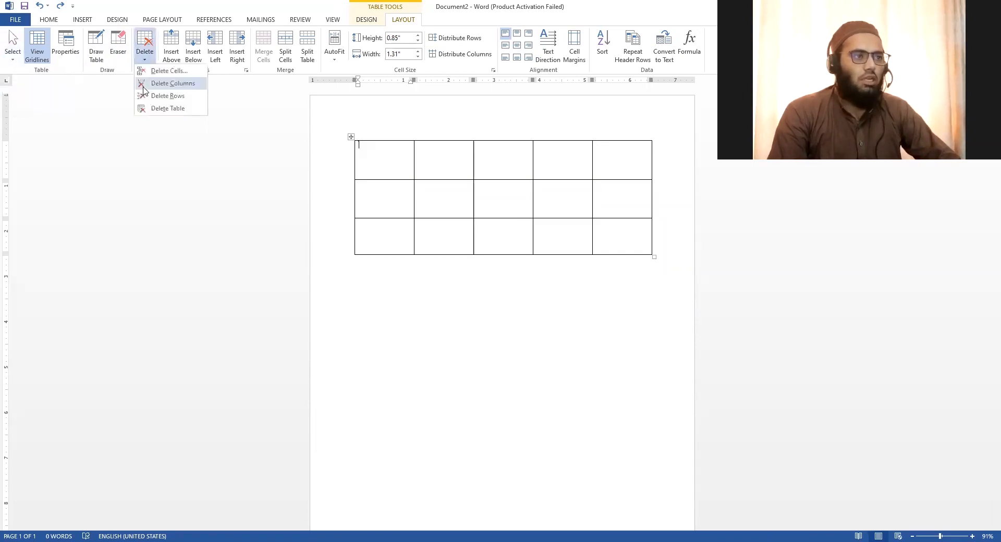
{"action": "left_click", "coordinate": [385, 152]}
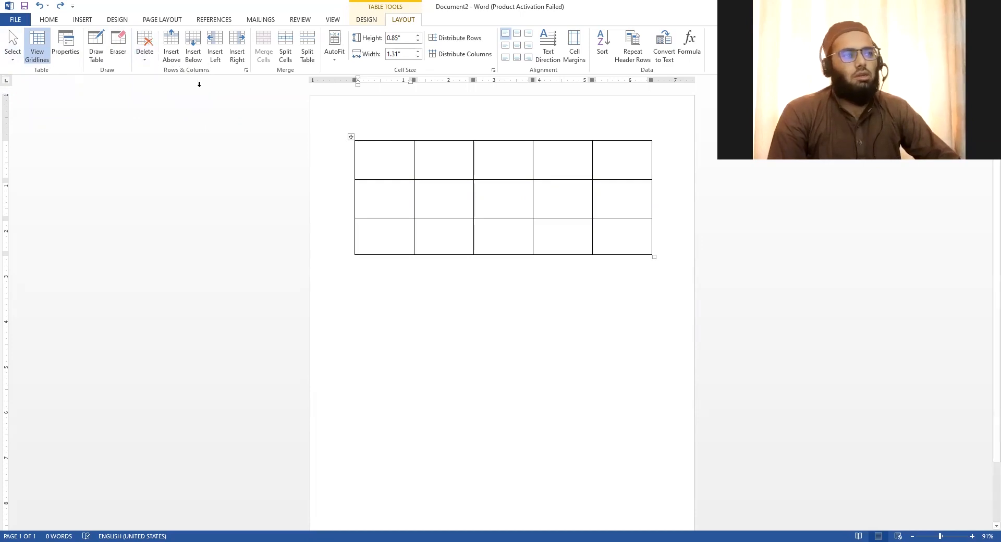
{"action": "left_click", "coordinate": [144, 54]}
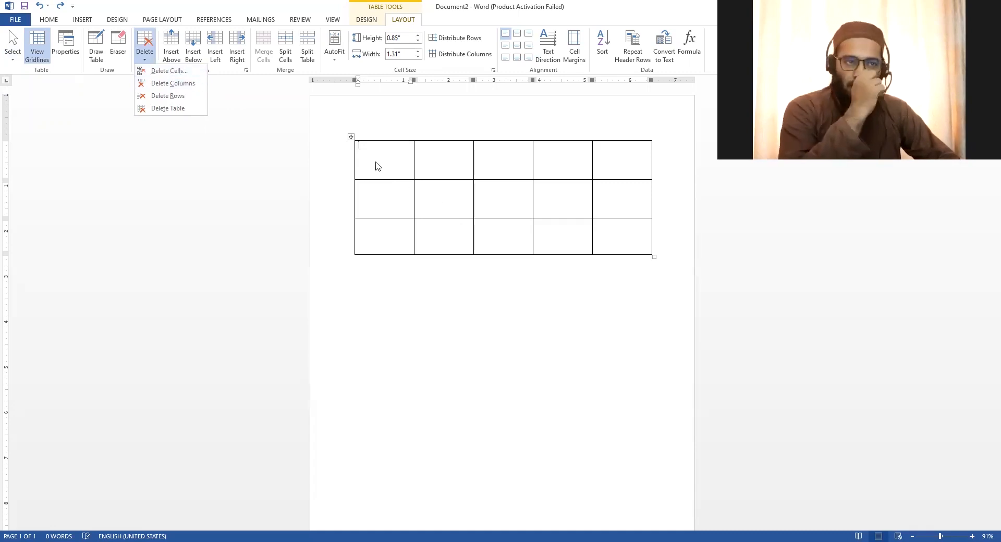
Widen the table's first column to about 1.37 inches by moving its border with the second column
{"action": "left_click", "coordinate": [638, 156]}
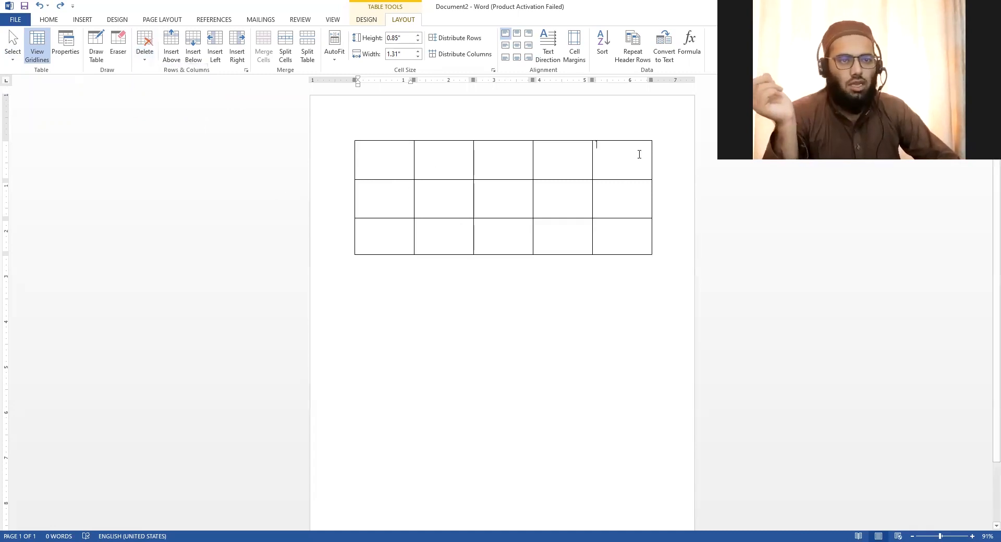
{"action": "left_click", "coordinate": [561, 160]}
{"action": "left_click", "coordinate": [497, 164]}
{"action": "left_click", "coordinate": [443, 165]}
{"action": "left_click", "coordinate": [394, 165]}
{"action": "mouse_move", "coordinate": [414, 206]}
{"action": "left_mouse_down"}
{"action": "mouse_move", "coordinate": [429, 206]}
{"action": "mouse_move", "coordinate": [417, 206]}
{"action": "left_mouse_up"}
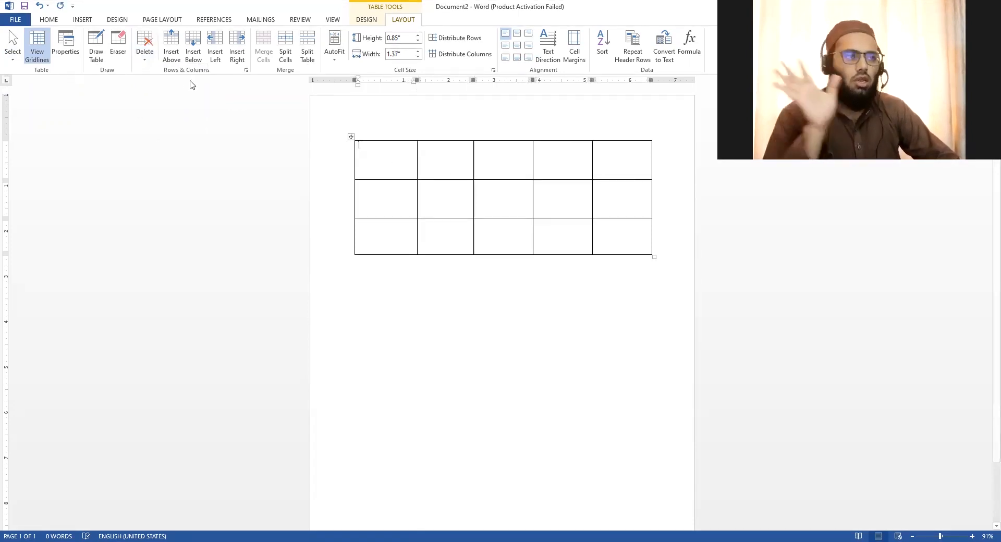
Delete the second cell of the middle row with the remaining cells shifted left, and undo the deletion
{"action": "left_click", "coordinate": [441, 193]}
{"action": "left_click", "coordinate": [145, 55]}
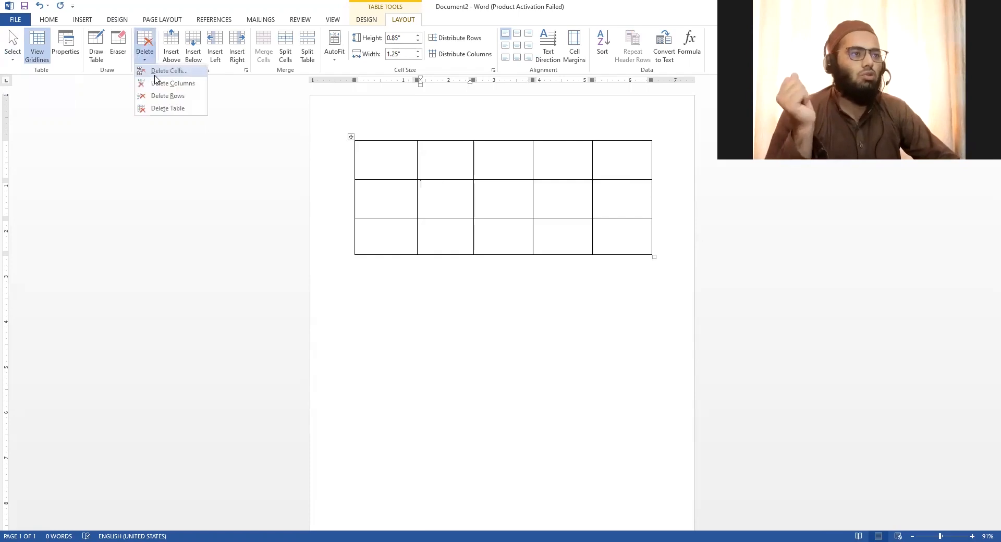
{"action": "left_click", "coordinate": [157, 71]}
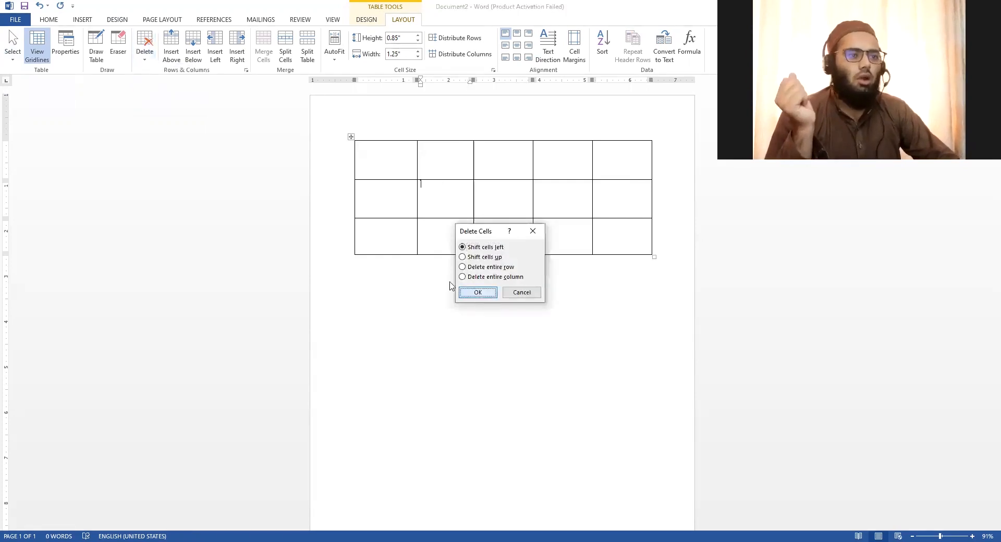
{"action": "left_click", "coordinate": [476, 292]}
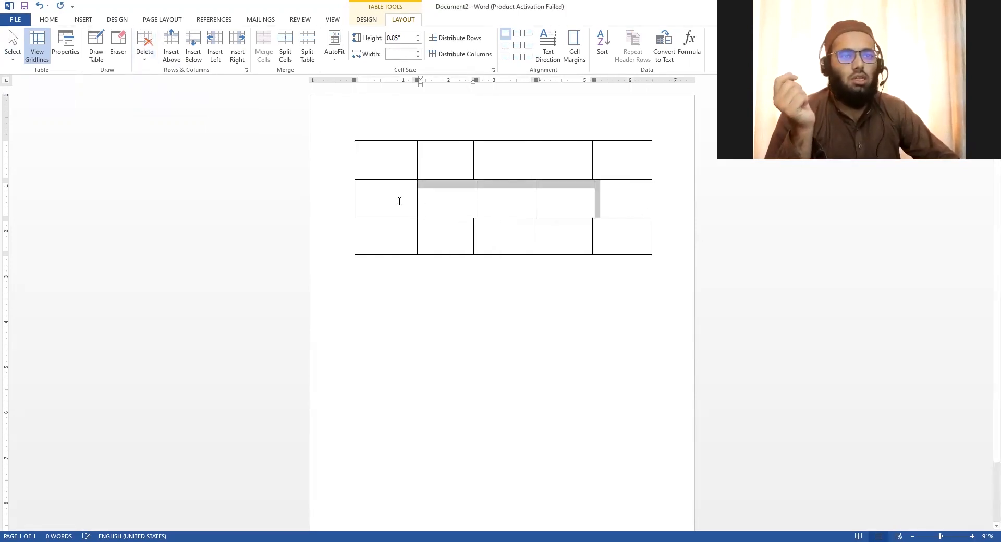
{"action": "left_click", "coordinate": [618, 204]}
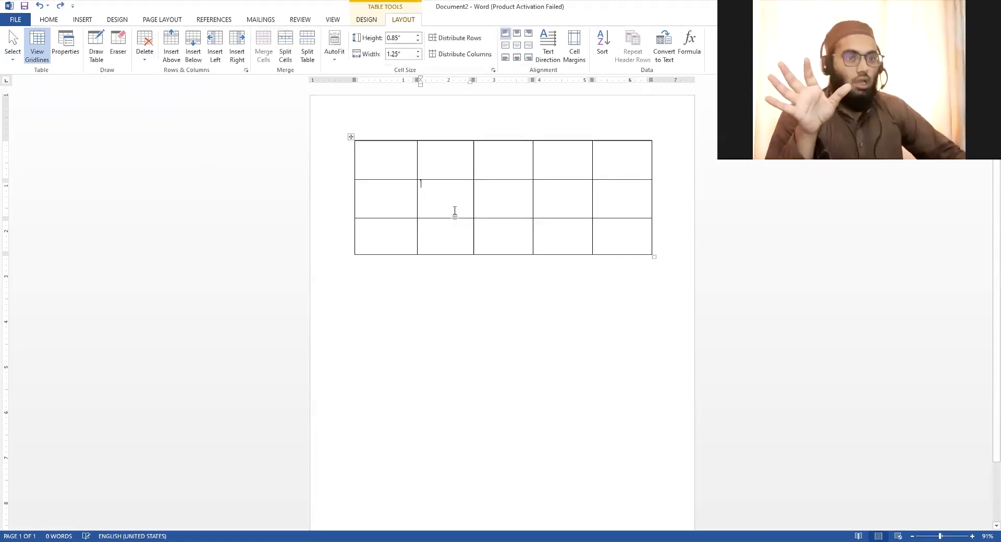
Delete the table's second column and undo the deletion
{"action": "left_click", "coordinate": [145, 51]}
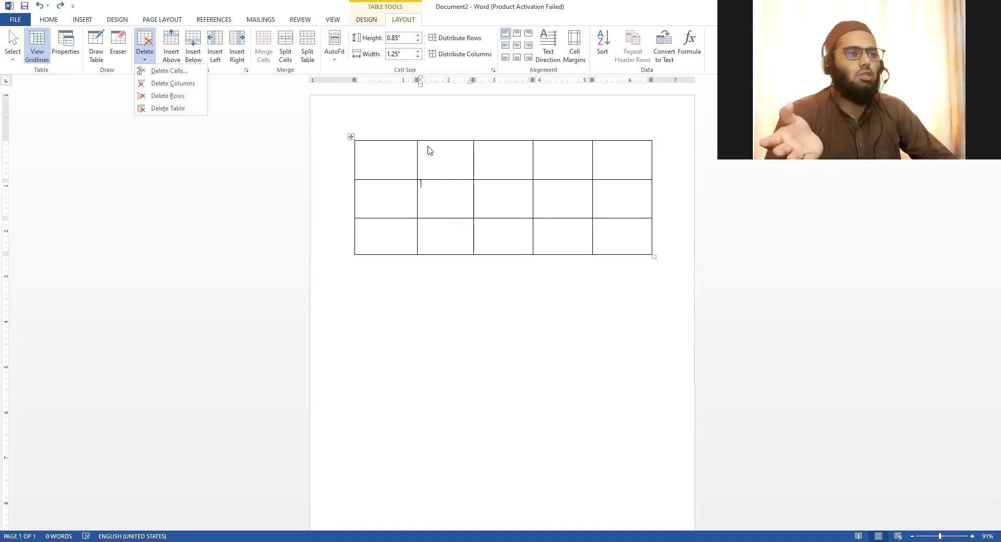
{"action": "left_click", "coordinate": [407, 180]}
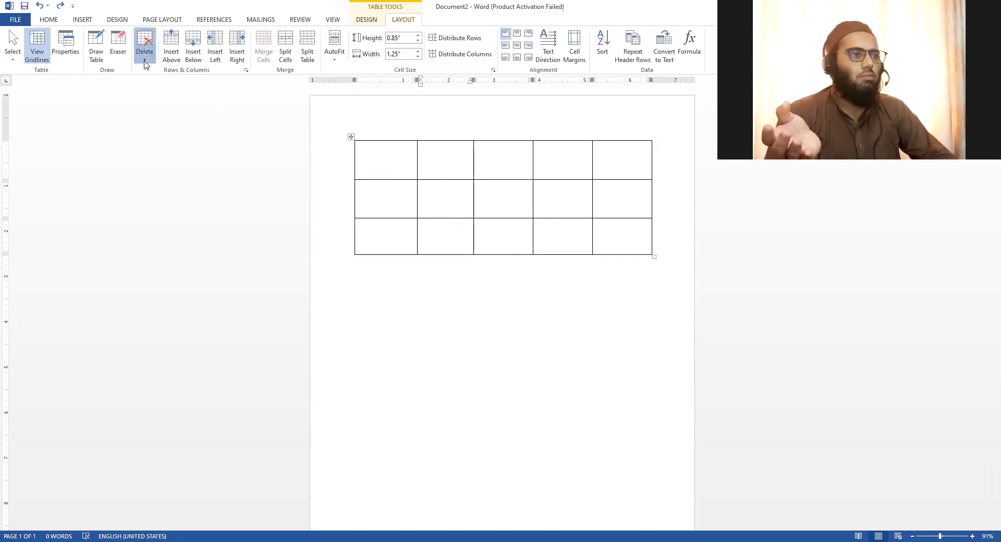
{"action": "left_click", "coordinate": [145, 59]}
{"action": "left_click", "coordinate": [152, 84]}
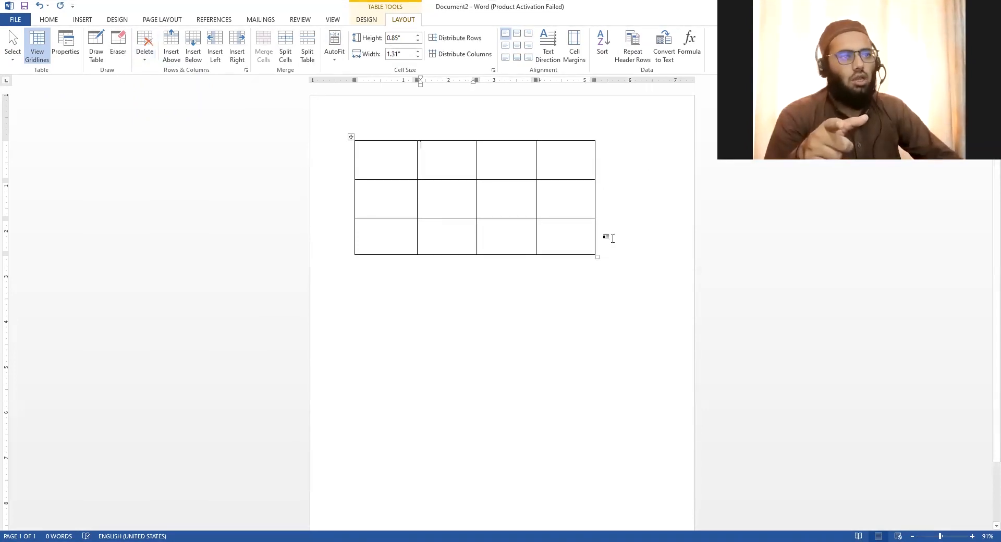
{"action": "key", "text": "ctrl+z"}
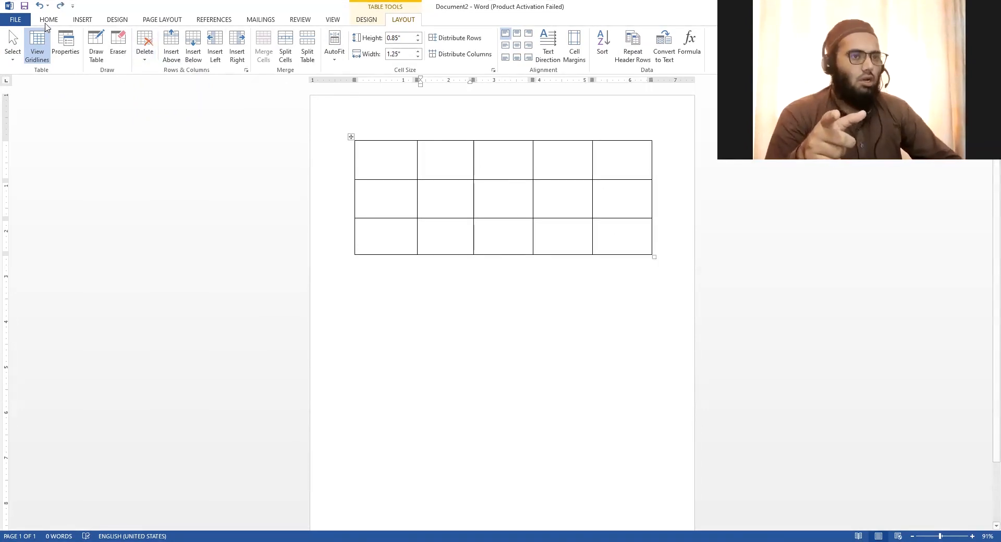
Delete the table's top row and undo the deletion
{"action": "left_click", "coordinate": [145, 59]}
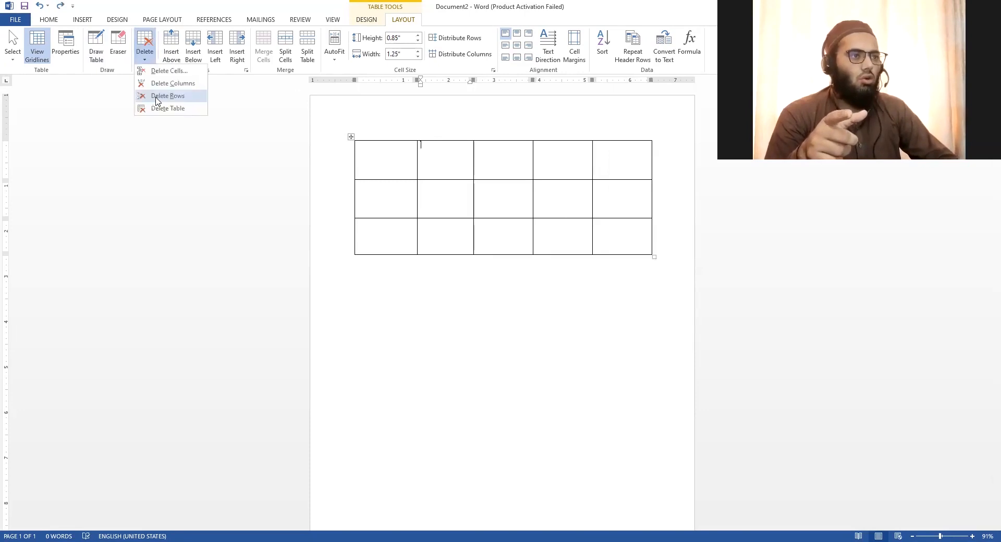
{"action": "left_click", "coordinate": [157, 97]}
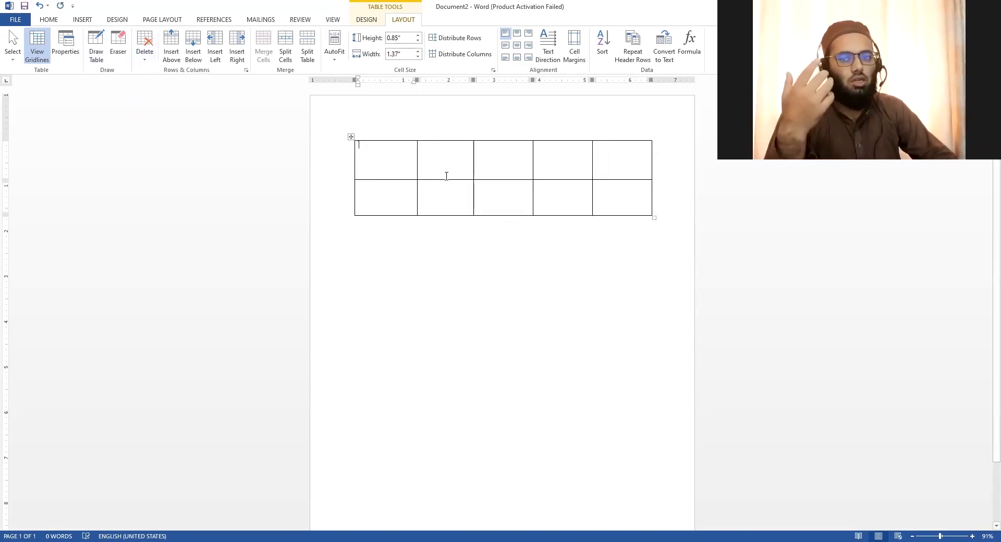
{"action": "key", "text": "ctrl+z"}
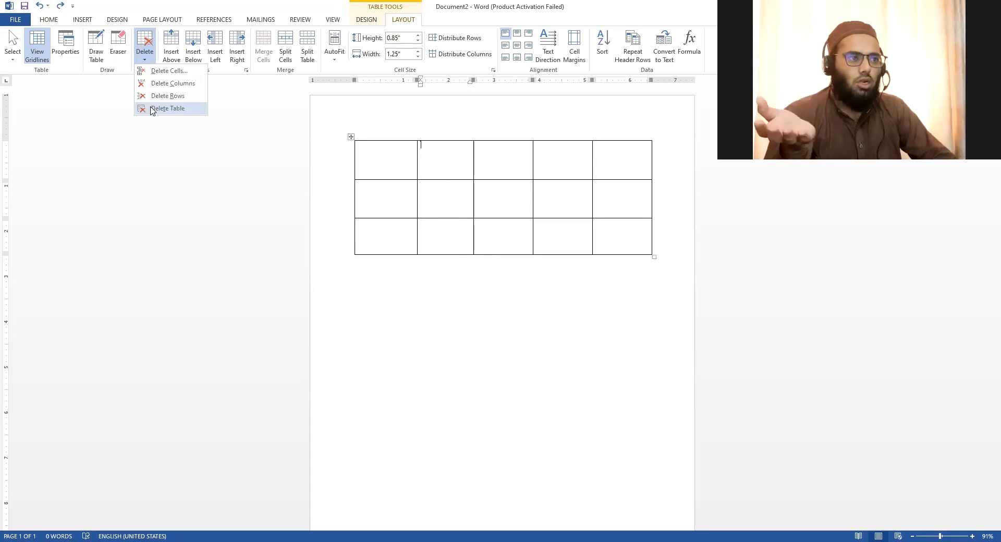
Delete the entire table and undo the deletion
{"action": "left_click", "coordinate": [148, 109]}
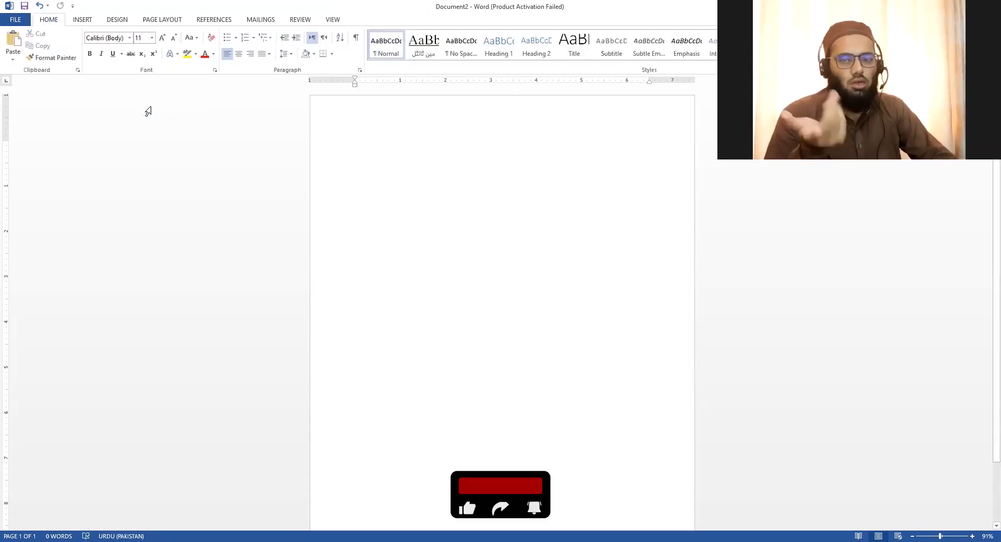
{"action": "key", "text": "ctrl+z"}
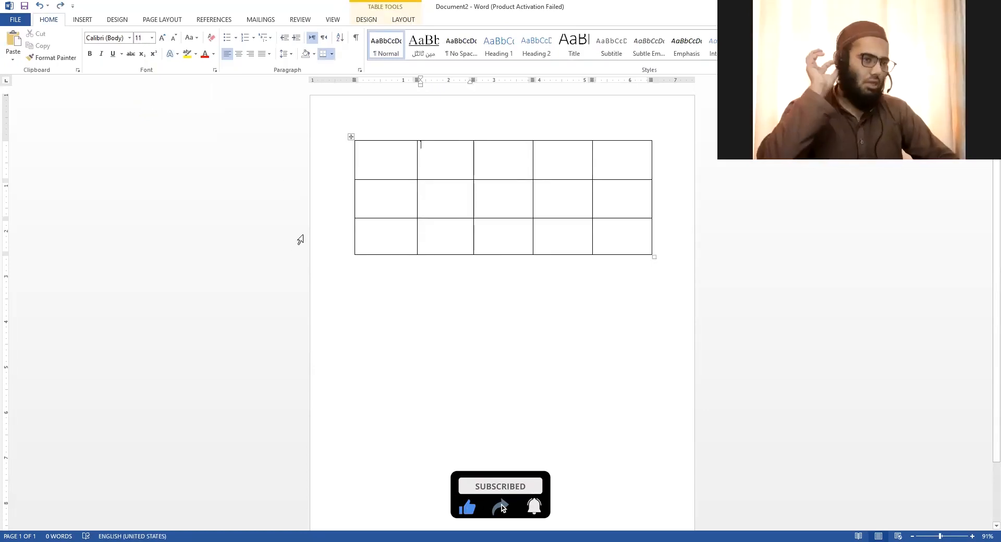
Move the whole table about 3.5 inches down the page, keeping it aligned with the left margin
{"action": "left_click", "coordinate": [420, 146]}
{"action": "left_click", "coordinate": [402, 19]}
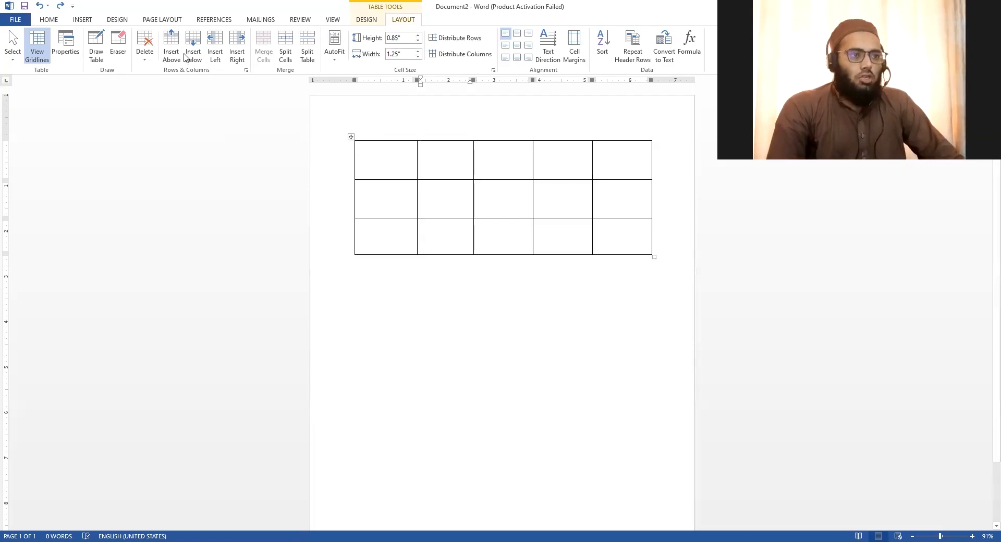
{"action": "left_click_drag", "start_coordinate": [351, 136], "coordinate": [349, 297]}
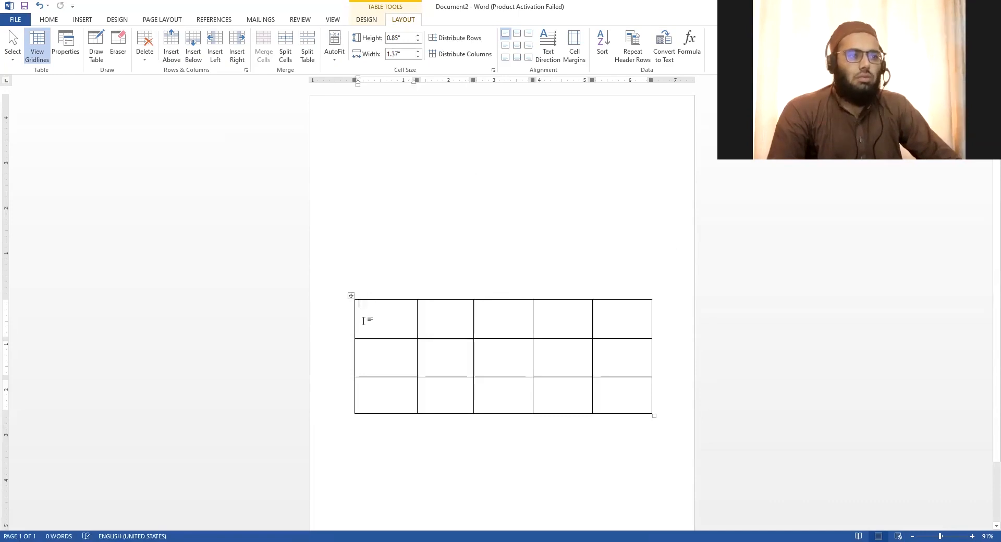
{"action": "scroll", "coordinate": [363, 320], "scroll_direction": "down", "scroll_amount": 3}
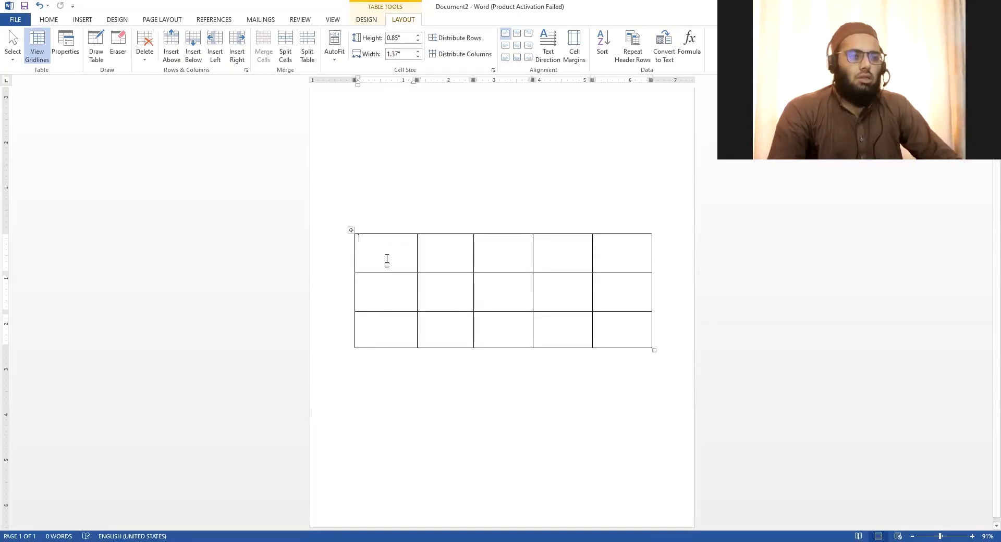
Increase the font size of the table's top row to 48
{"action": "left_click_drag", "start_coordinate": [620, 260], "coordinate": [372, 259]}
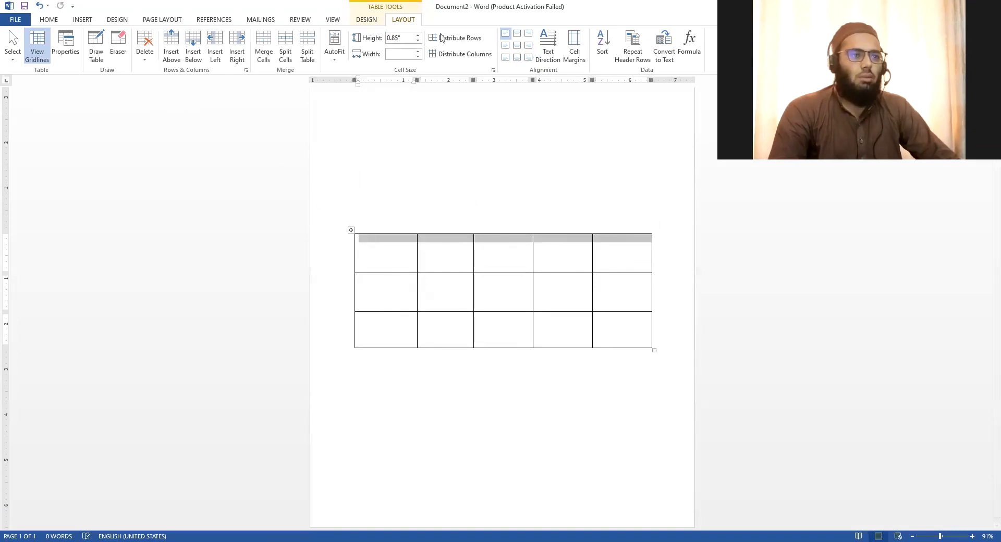
{"action": "left_click", "coordinate": [50, 19]}
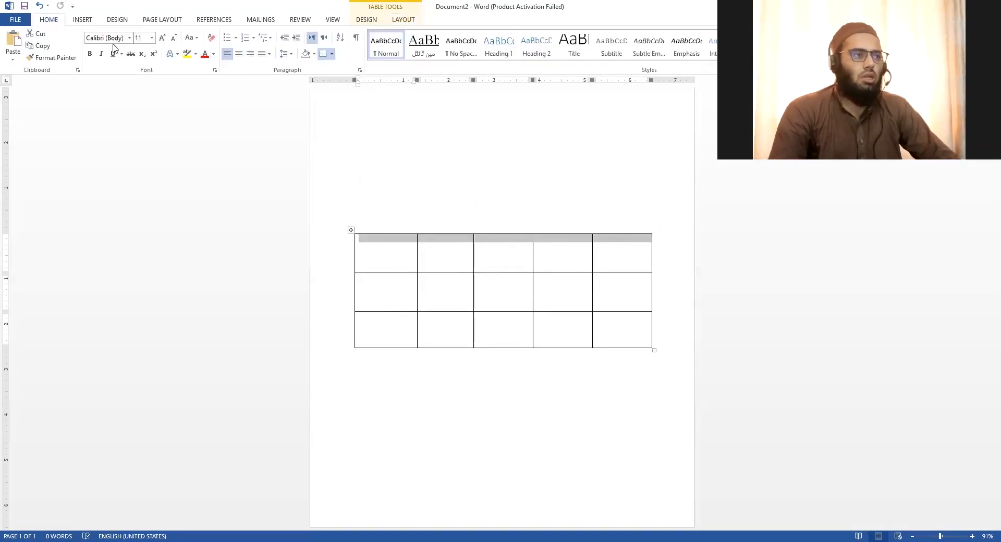
{"action": "left_click", "coordinate": [162, 38]}
{"action": "left_click", "coordinate": [162, 37]}
{"action": "left_click", "coordinate": [162, 38]}
{"action": "left_click", "coordinate": [162, 37]}
{"action": "left_click", "coordinate": [162, 37]}
{"action": "left_click", "coordinate": [163, 37]}
{"action": "left_click", "coordinate": [162, 37]}
{"action": "left_click", "coordinate": [162, 37]}
{"action": "left_click", "coordinate": [162, 37]}
{"action": "left_click", "coordinate": [162, 38]}
{"action": "left_click", "coordinate": [162, 38]}
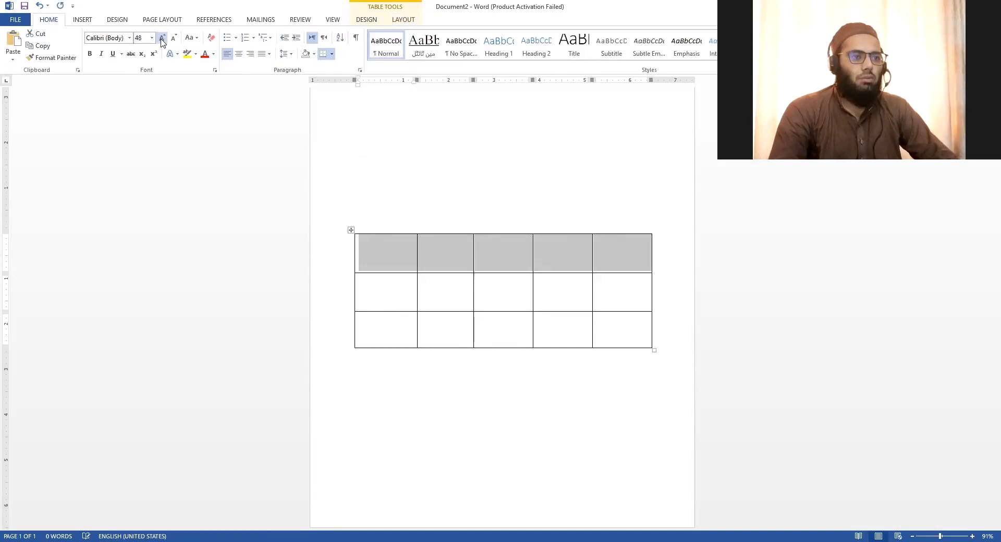
{"action": "left_click", "coordinate": [162, 37]}
{"action": "left_click", "coordinate": [172, 39]}
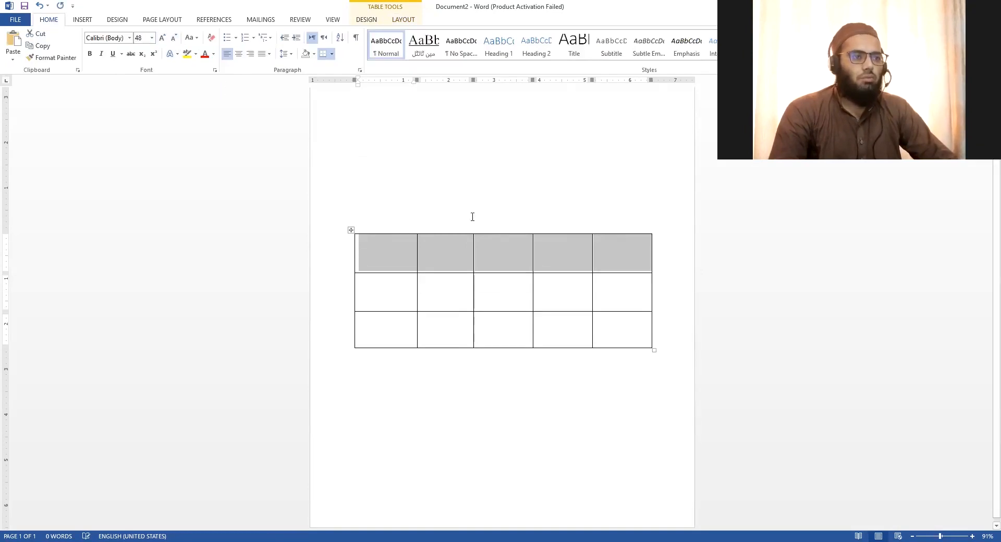
Shade the table's top row red and its second row near-black
{"action": "left_click", "coordinate": [314, 54]}
{"action": "left_click", "coordinate": [314, 136]}
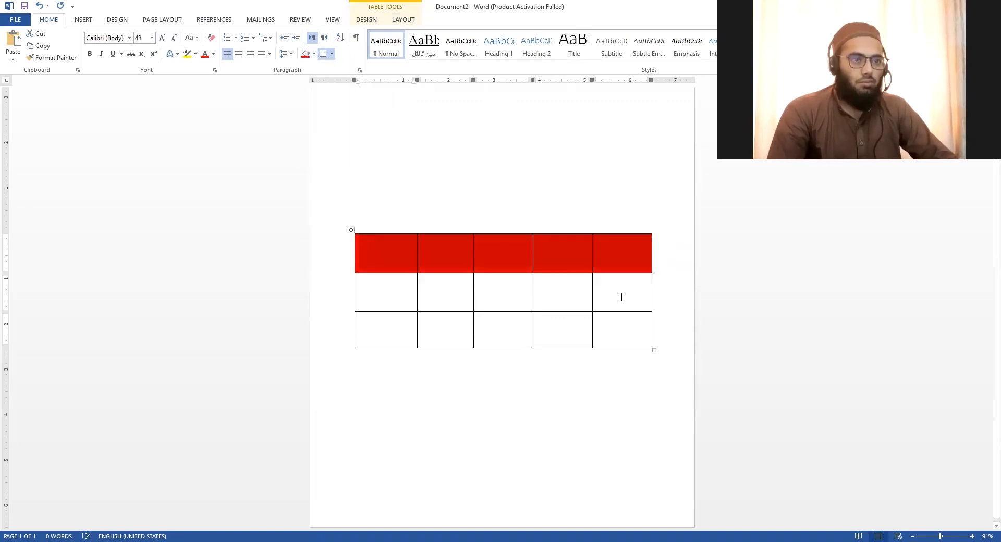
{"action": "left_click_drag", "start_coordinate": [621, 293], "coordinate": [404, 293]}
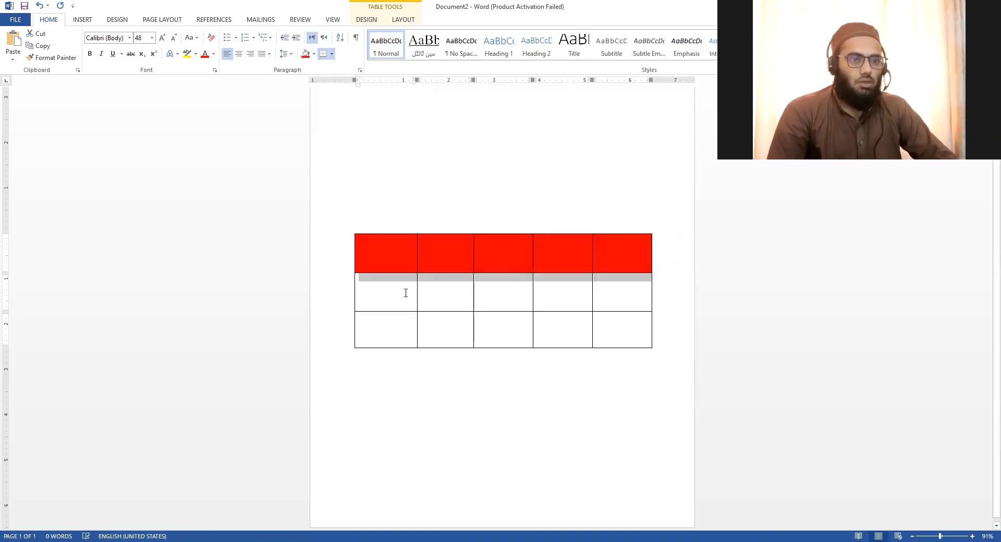
{"action": "left_click", "coordinate": [313, 54]}
{"action": "left_click", "coordinate": [314, 113]}
Select the table's third row and open the shading colour choices for it
{"action": "left_click_drag", "start_coordinate": [537, 335], "coordinate": [353, 336]}
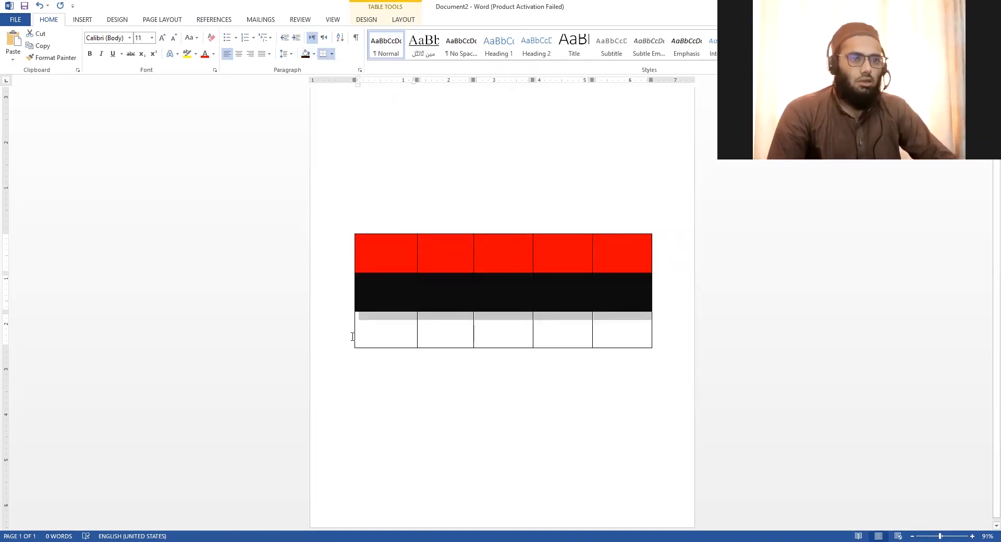
{"action": "left_click", "coordinate": [315, 54]}
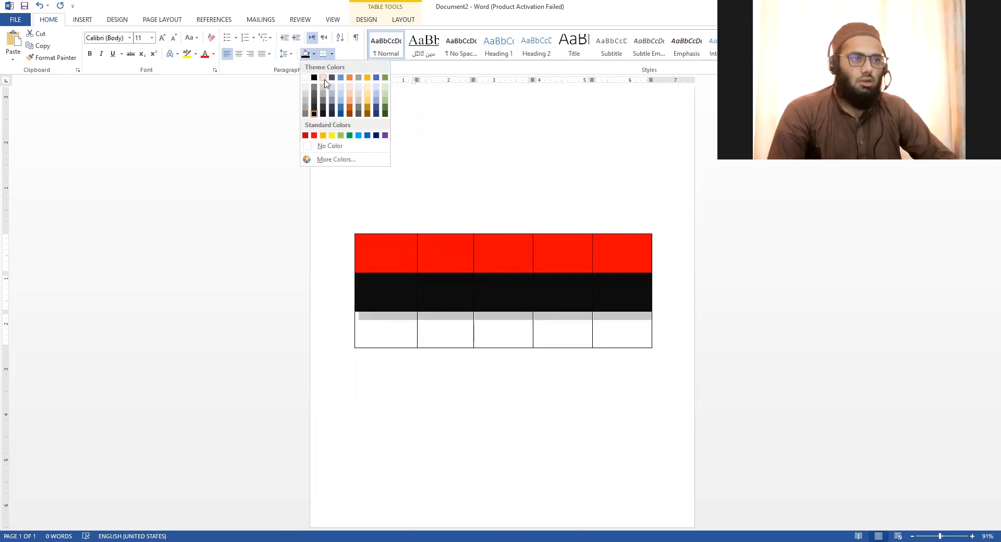
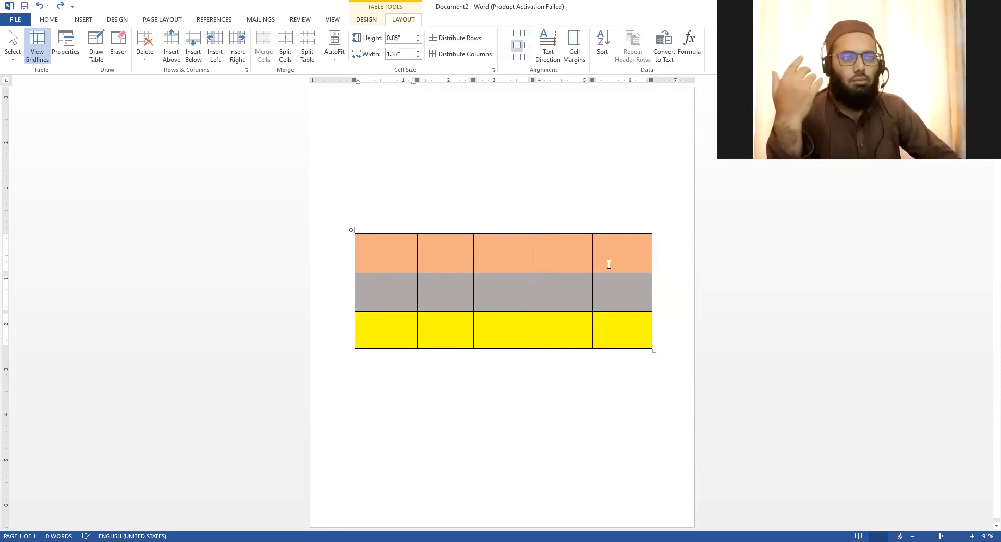
Insert a new column to the right of the table's first column and undo the insertion
{"action": "left_click", "coordinate": [235, 59]}
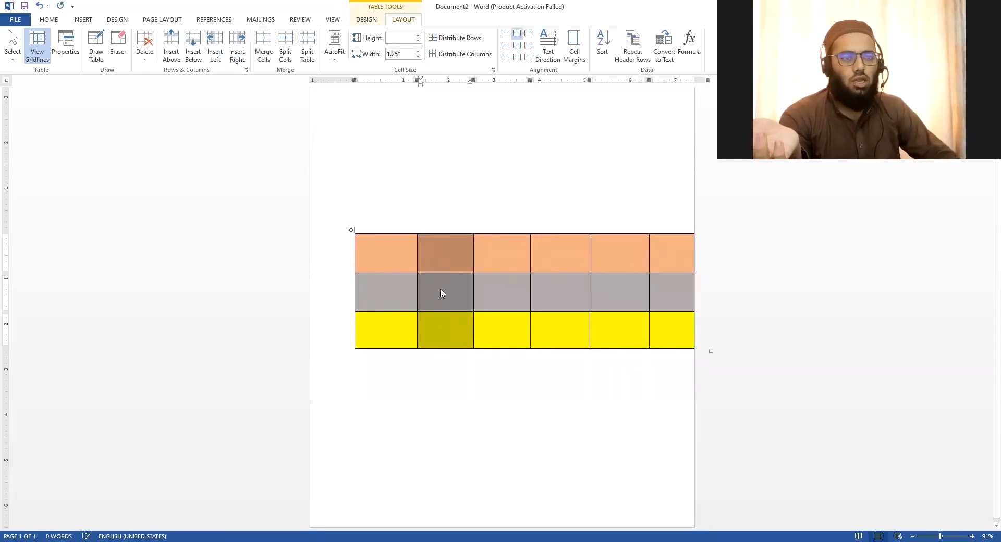
{"action": "key", "text": "ctrl+z"}
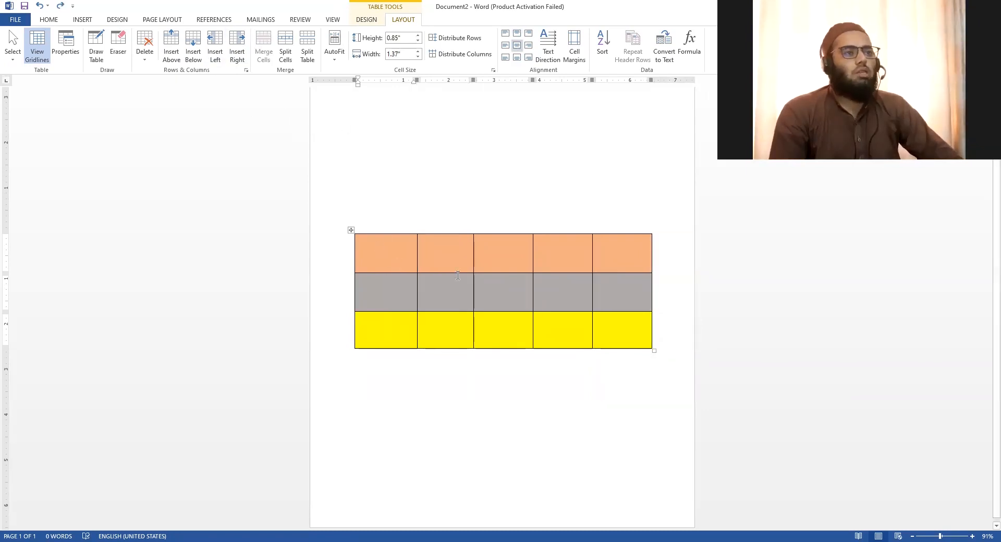
Erase the vertical borders between the first four cells of the top row with the Eraser, and undo the erasure
{"action": "left_click", "coordinate": [398, 264]}
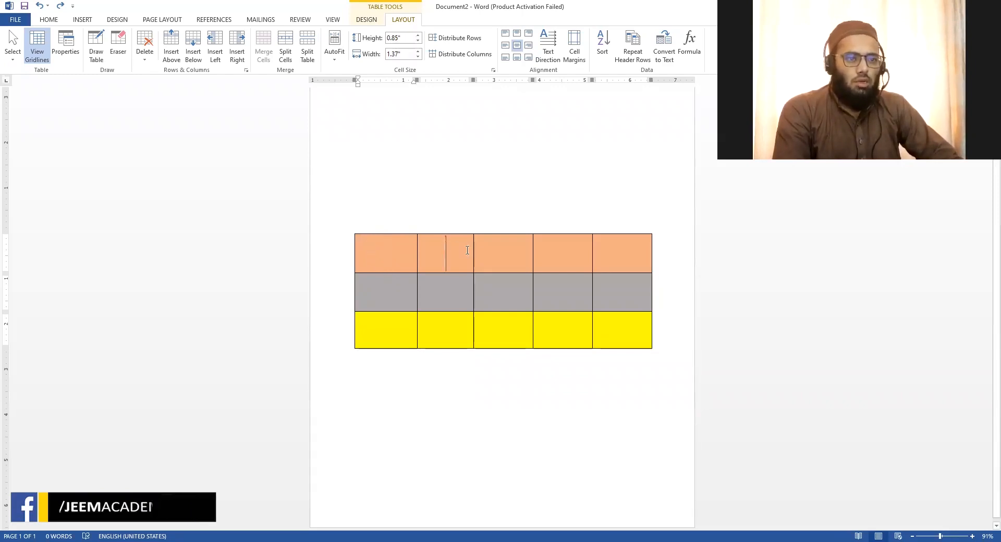
{"action": "left_click_drag", "start_coordinate": [446, 249], "coordinate": [566, 258]}
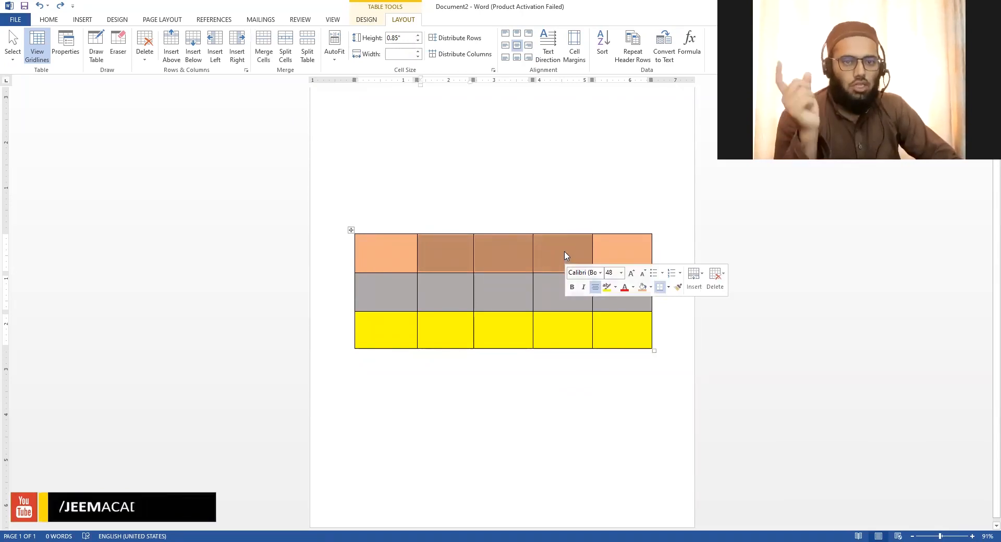
{"action": "left_click", "coordinate": [548, 254]}
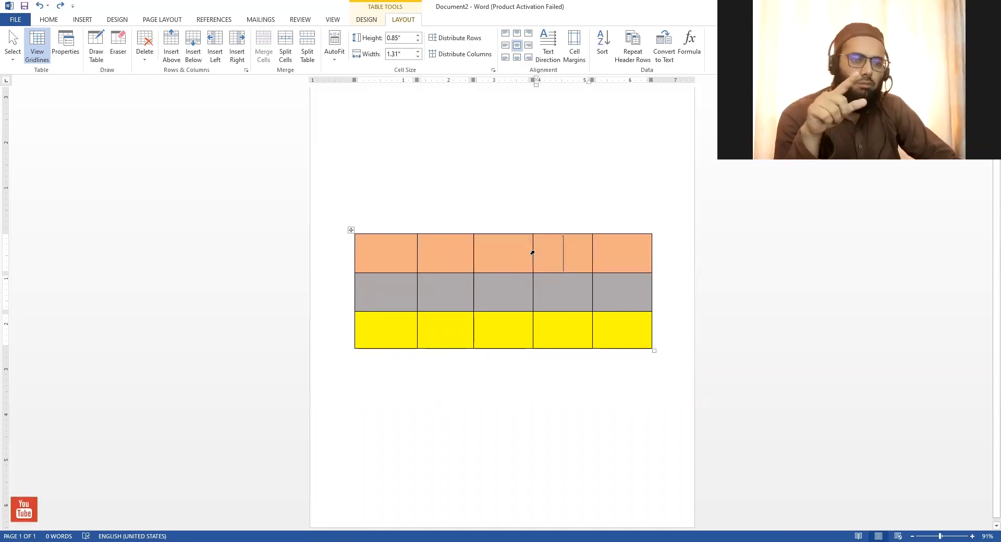
{"action": "left_click", "coordinate": [117, 40]}
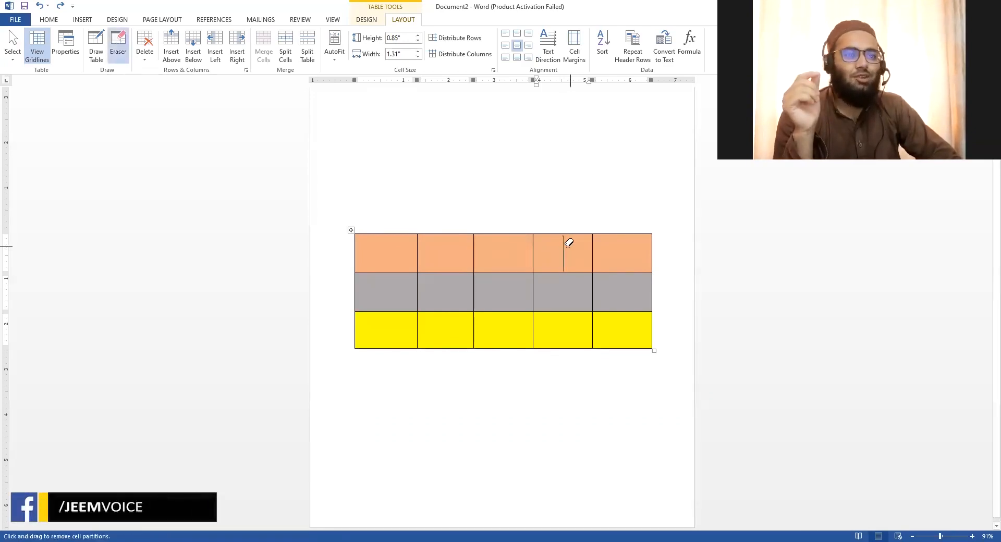
{"action": "left_click_drag", "start_coordinate": [568, 243], "coordinate": [436, 252]}
{"action": "key", "text": "ctrl+z"}
{"action": "key", "text": "ctrl+z"}
{"action": "key", "text": "ctrl+z"}
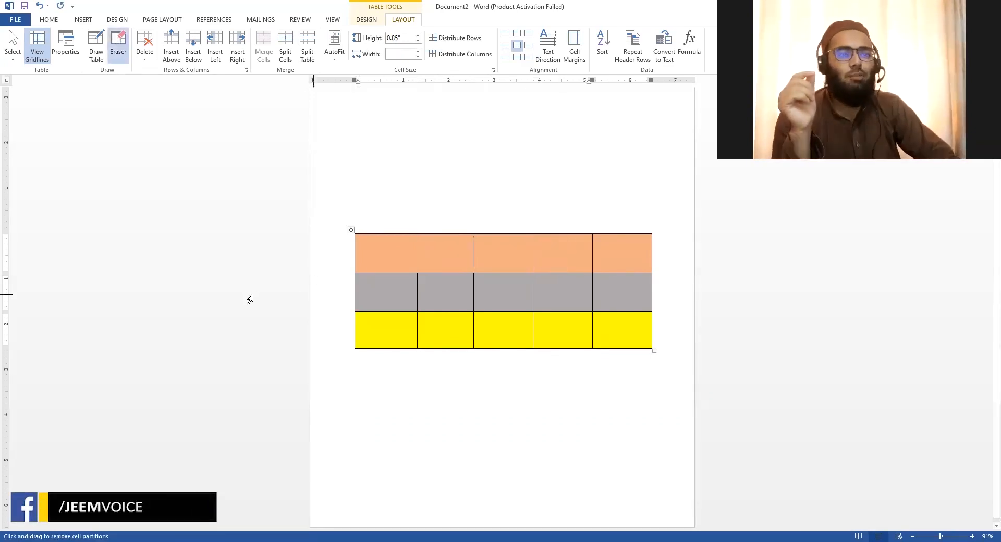
{"action": "left_click_drag", "start_coordinate": [552, 248], "coordinate": [467, 253]}
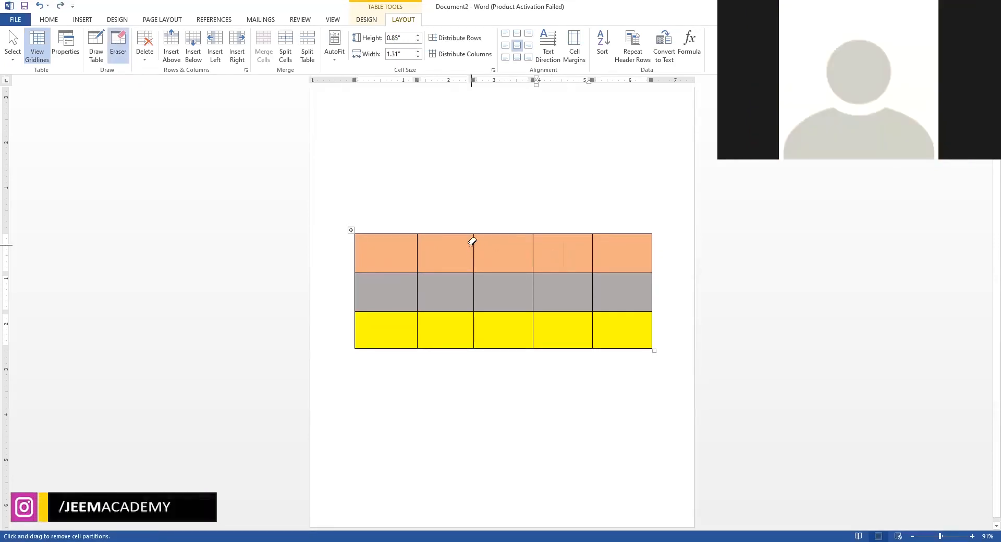
Erase the two borders separating the top row's three middle cells one at a time, undo both erasures and leave the Eraser
{"action": "left_click", "coordinate": [474, 243]}
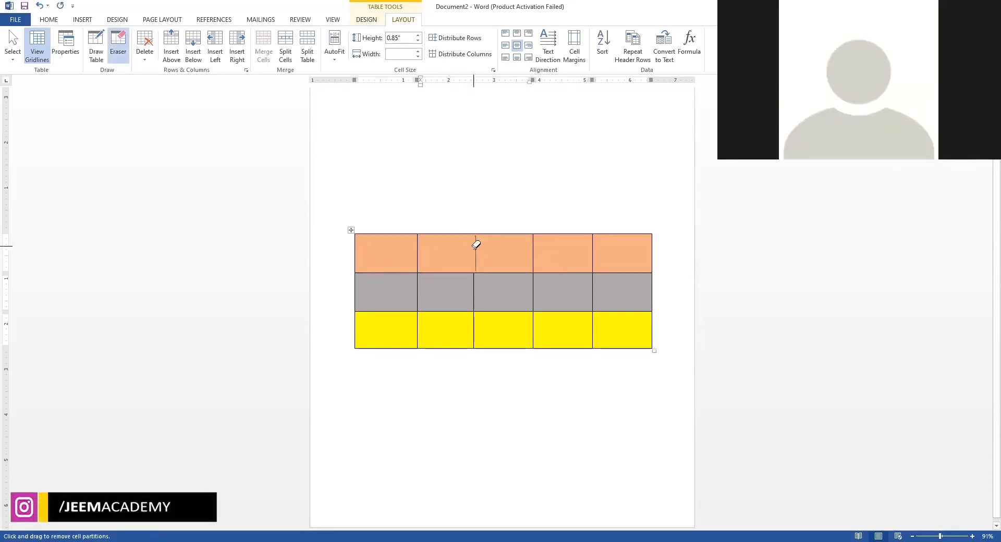
{"action": "left_click", "coordinate": [534, 246]}
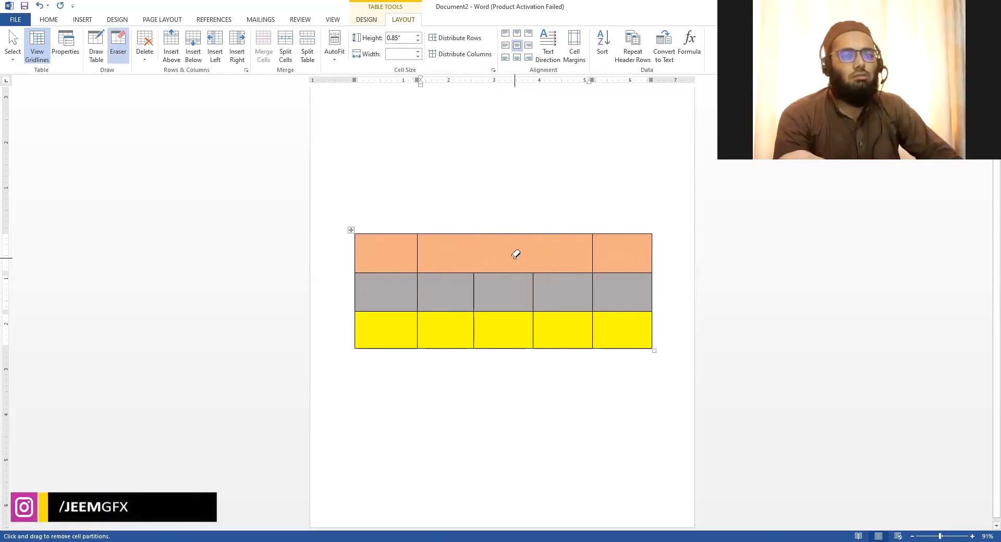
{"action": "key", "text": "ctrl+z"}
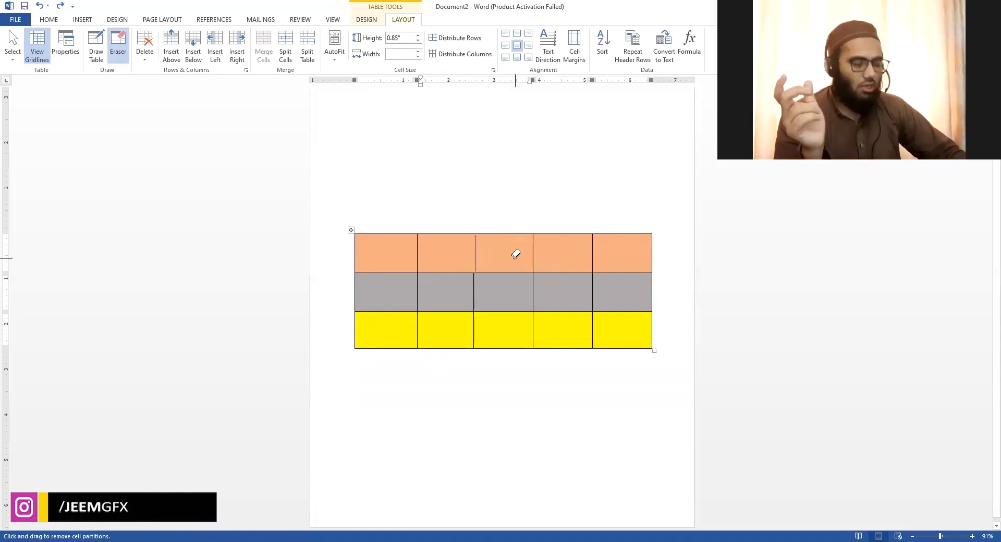
{"action": "key", "text": "ctrl+z"}
{"action": "key", "text": "Escape"}
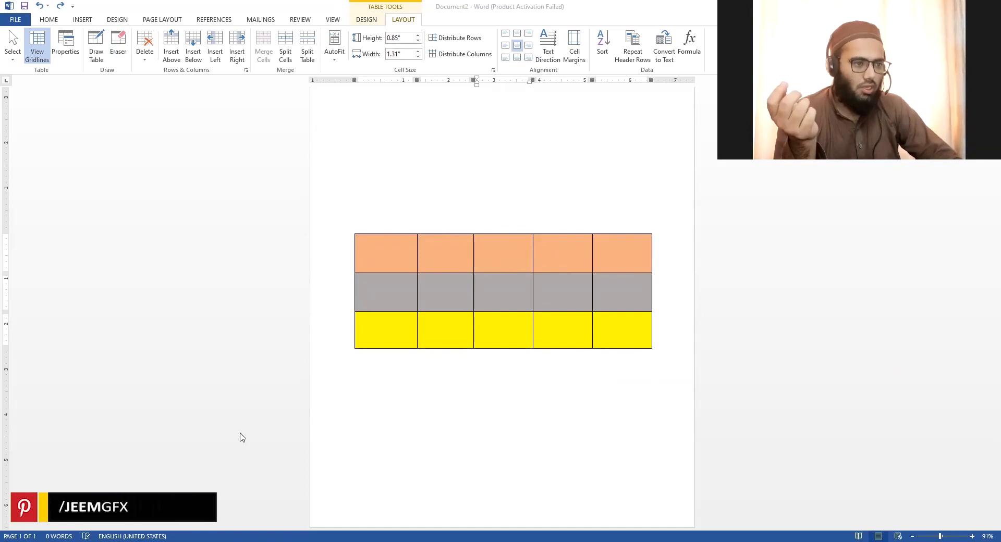
Merge the three middle cells of the top row with Merge Cells and undo the merge
{"action": "left_click_drag", "start_coordinate": [447, 254], "coordinate": [546, 251]}
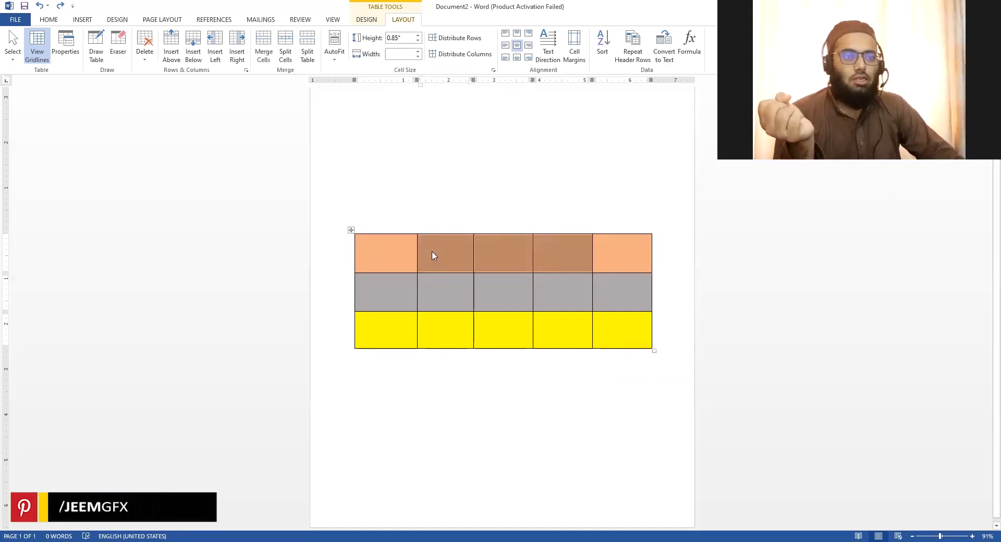
{"action": "left_click_drag", "start_coordinate": [433, 255], "coordinate": [565, 262]}
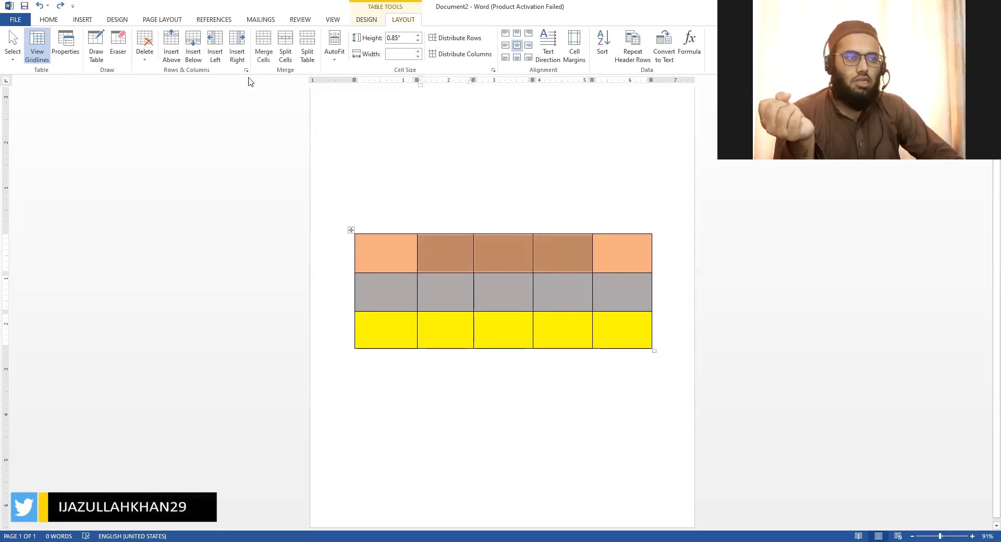
{"action": "left_click", "coordinate": [263, 39]}
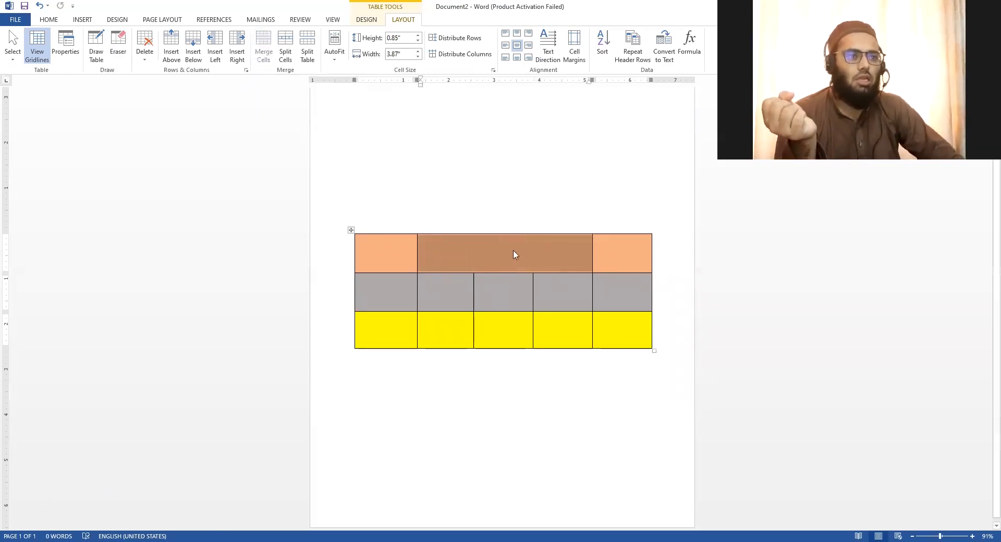
{"action": "left_click", "coordinate": [536, 254]}
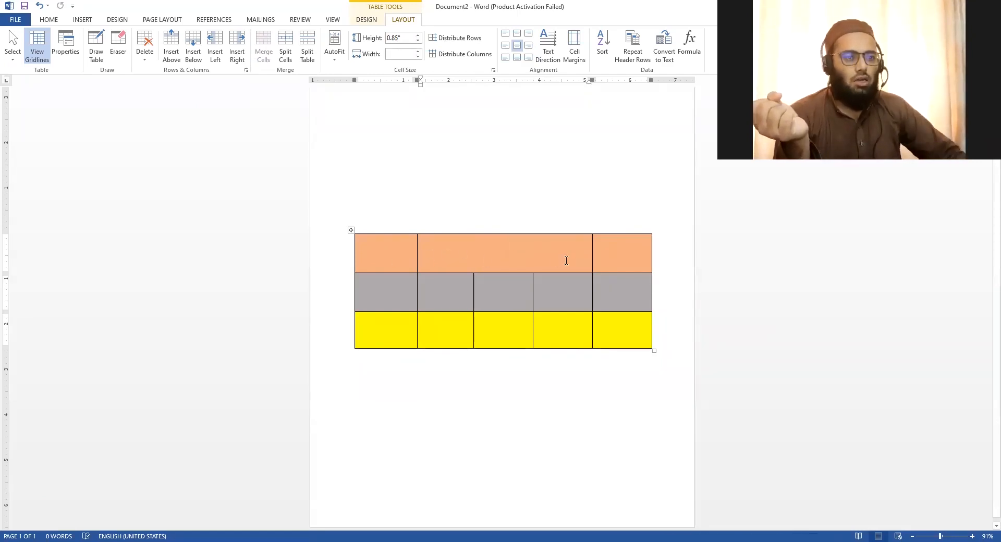
{"action": "key", "text": "ctrl+z"}
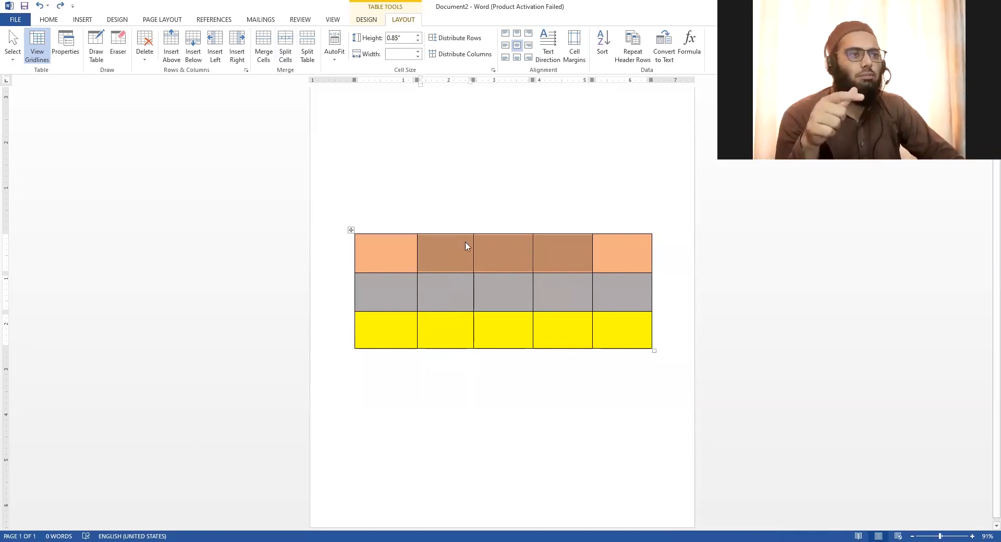
Merge the top row's three selected middle cells into a single cell again
{"action": "left_click", "coordinate": [264, 47]}
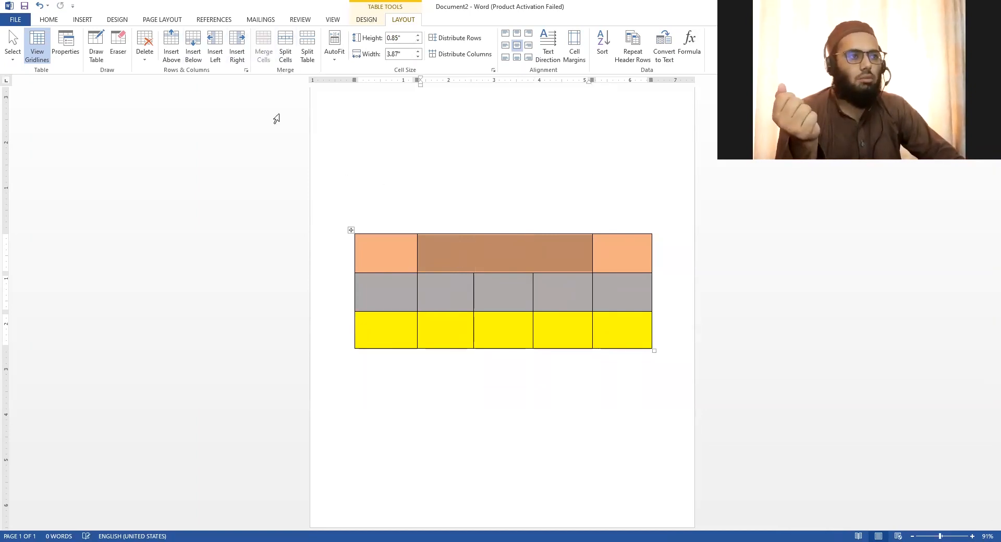
{"action": "left_click", "coordinate": [443, 249]}
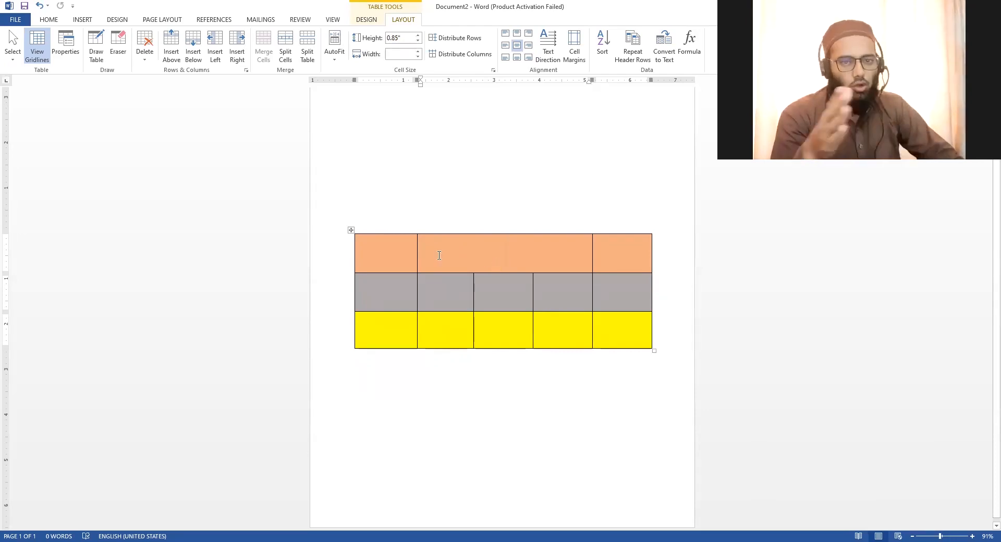
Split the table at its top row with Split Table and undo the split
{"action": "left_click", "coordinate": [307, 61]}
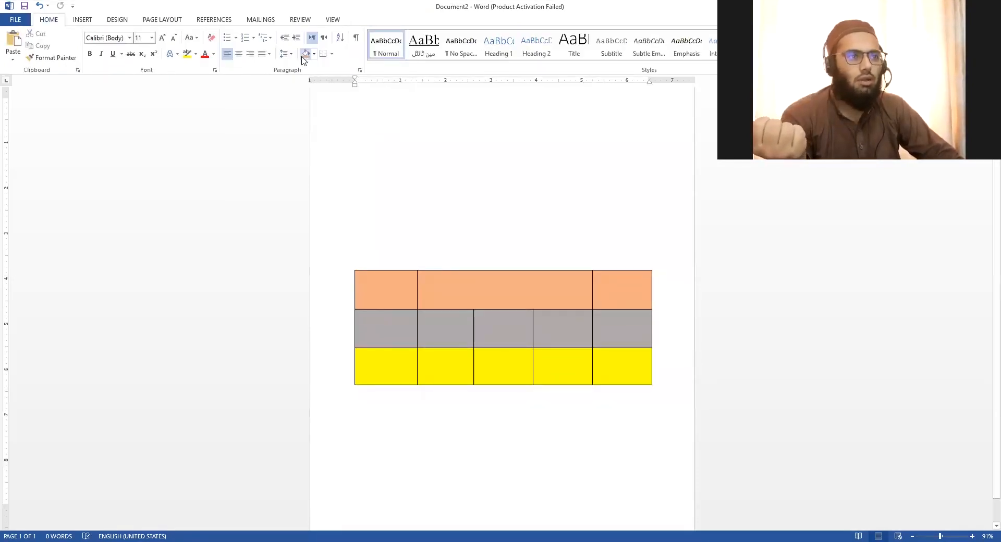
{"action": "key", "text": "ctrl+z"}
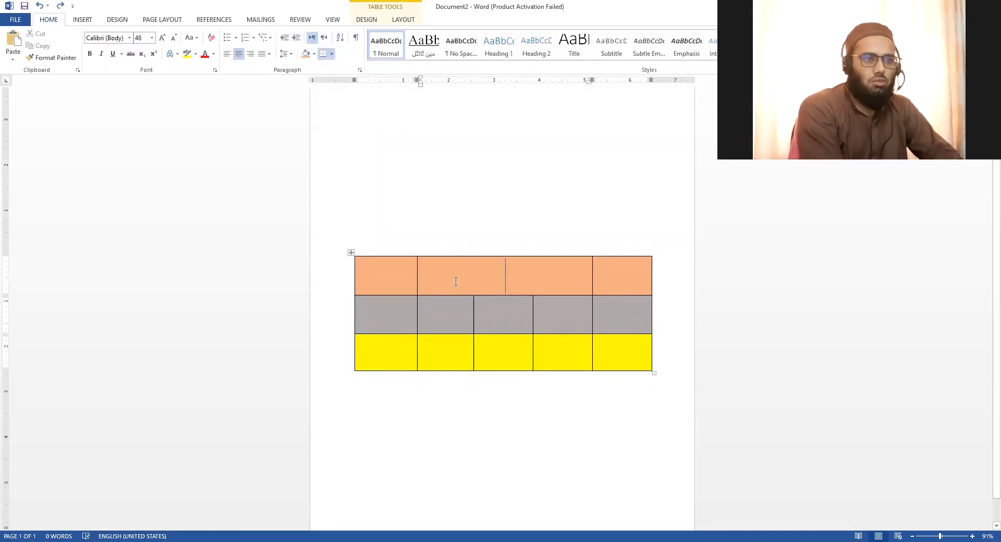
Split the merged middle cell of the top row into 5 columns and 1 row
{"action": "left_click", "coordinate": [404, 19]}
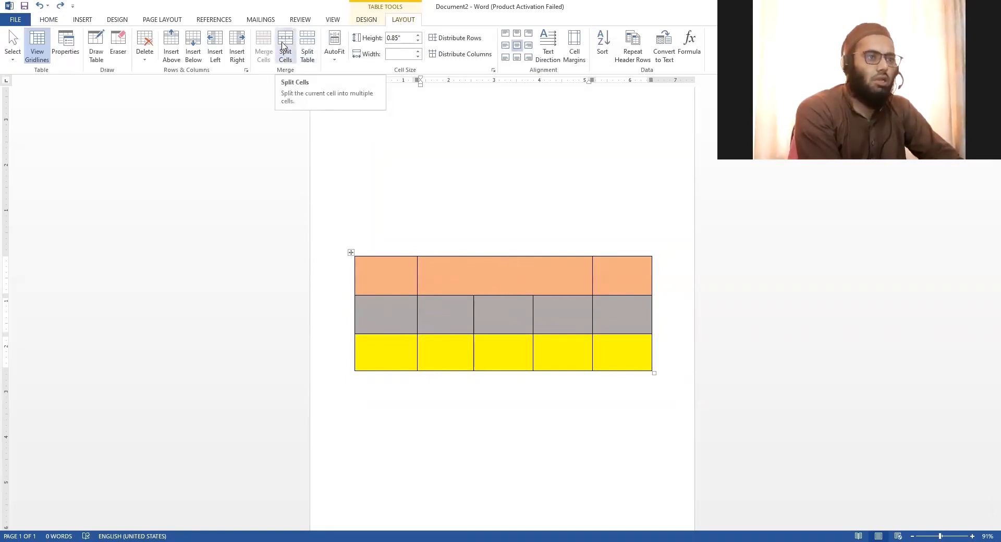
{"action": "left_click", "coordinate": [283, 46]}
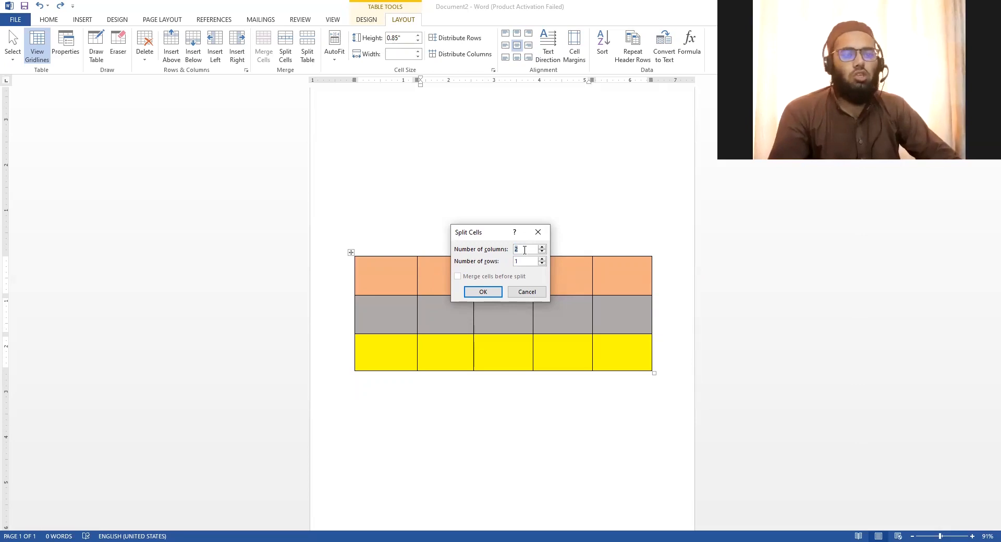
{"action": "type", "text": "5"}
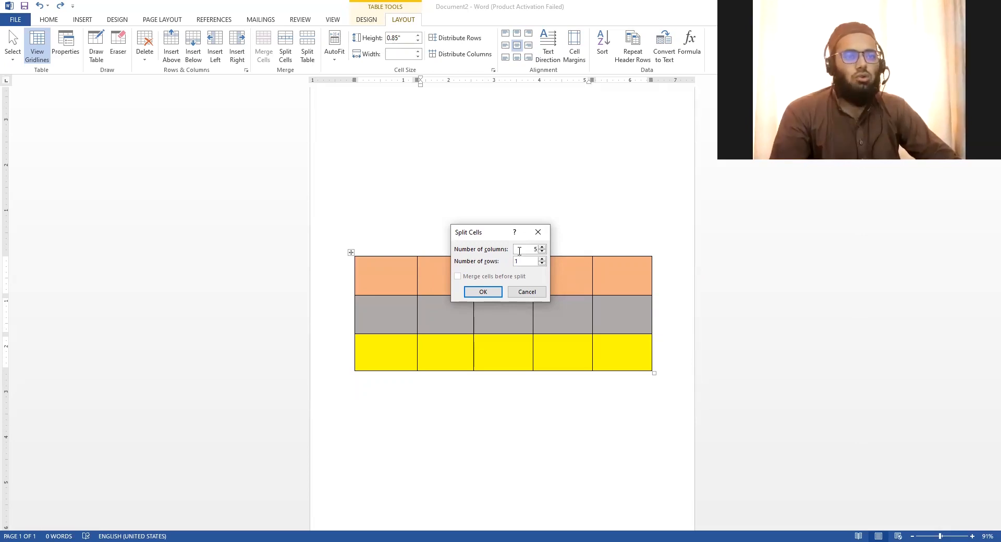
{"action": "left_click", "coordinate": [480, 293]}
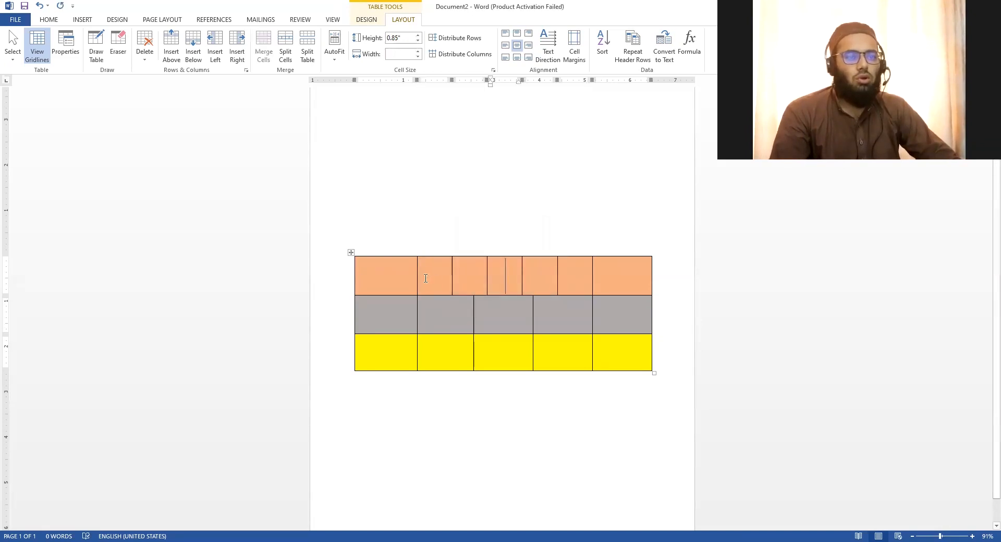
Undo the split and the merge of the top row's middle cells
{"action": "left_click_drag", "start_coordinate": [438, 276], "coordinate": [570, 286]}
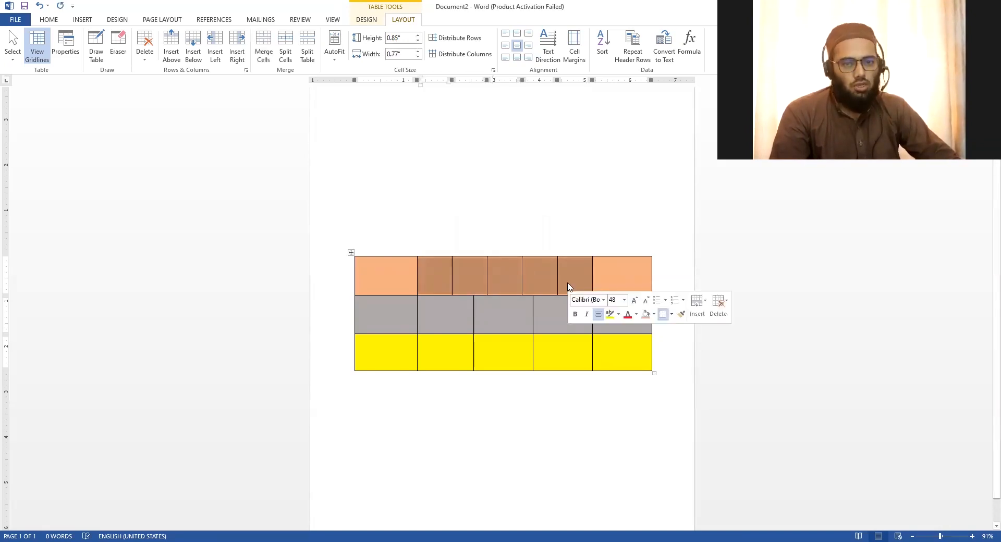
{"action": "left_click", "coordinate": [472, 281]}
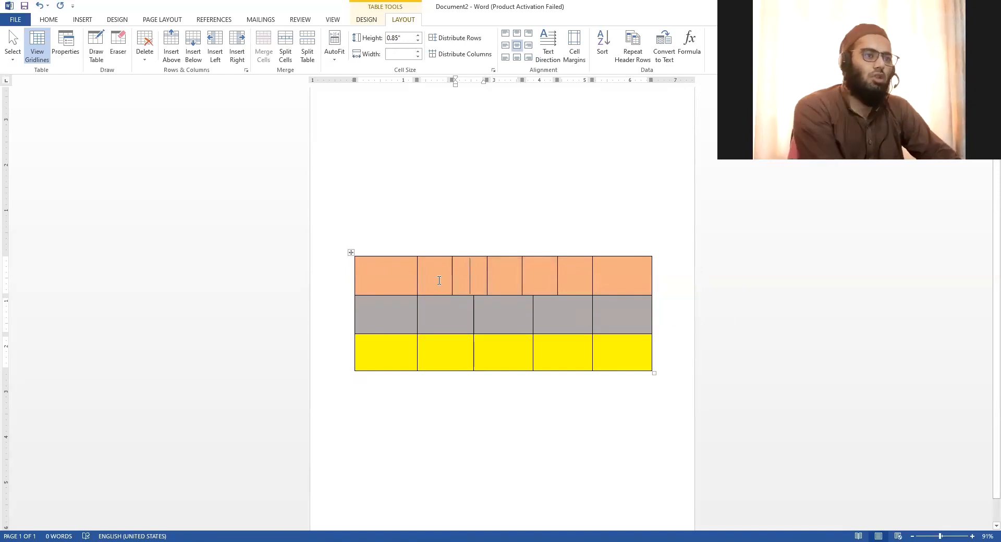
{"action": "key", "text": "ctrl+z"}
{"action": "key", "text": "ctrl+y"}
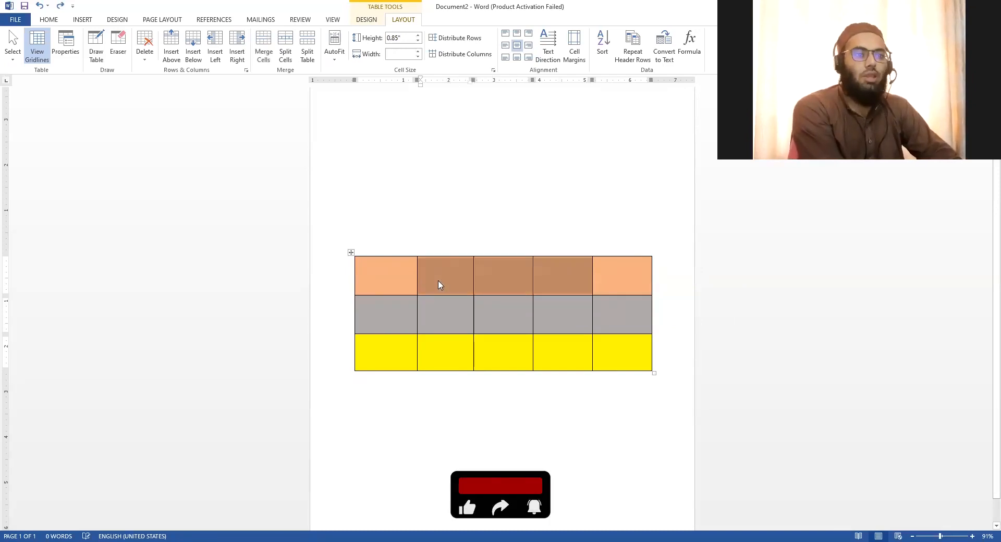
{"action": "left_click", "coordinate": [433, 281]}
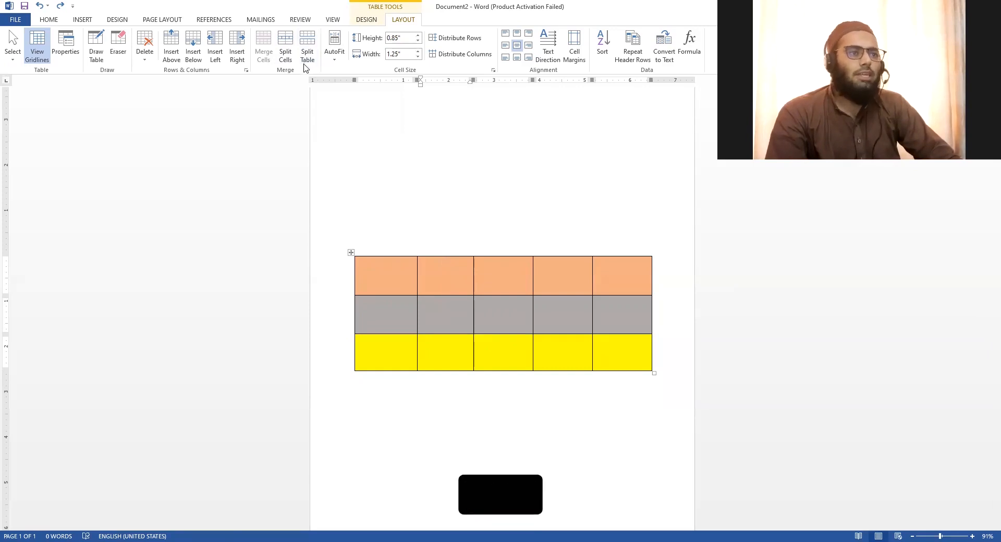
Insert two new rows directly below the grey row of the table
{"action": "left_click", "coordinate": [381, 308]}
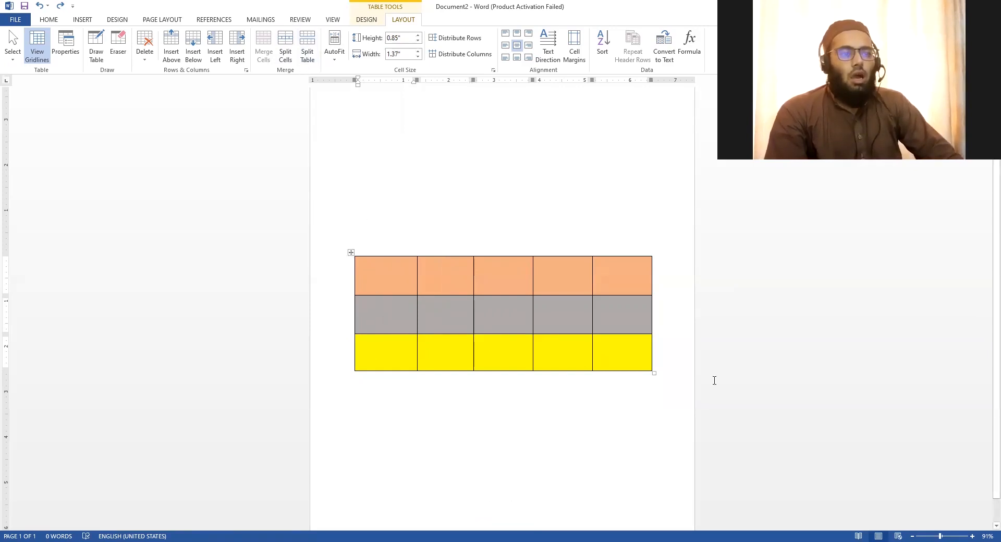
{"action": "left_click", "coordinate": [351, 335]}
{"action": "left_click", "coordinate": [350, 334]}
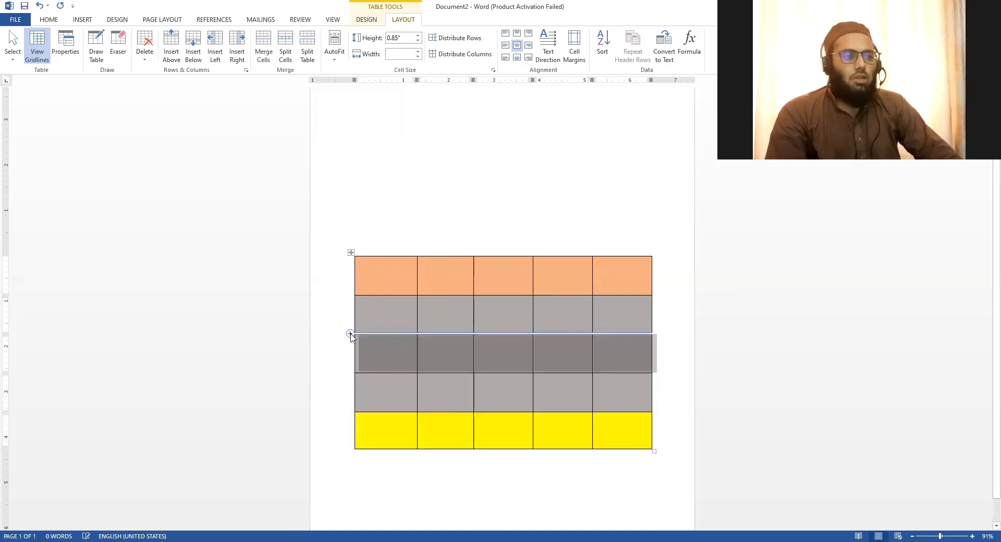
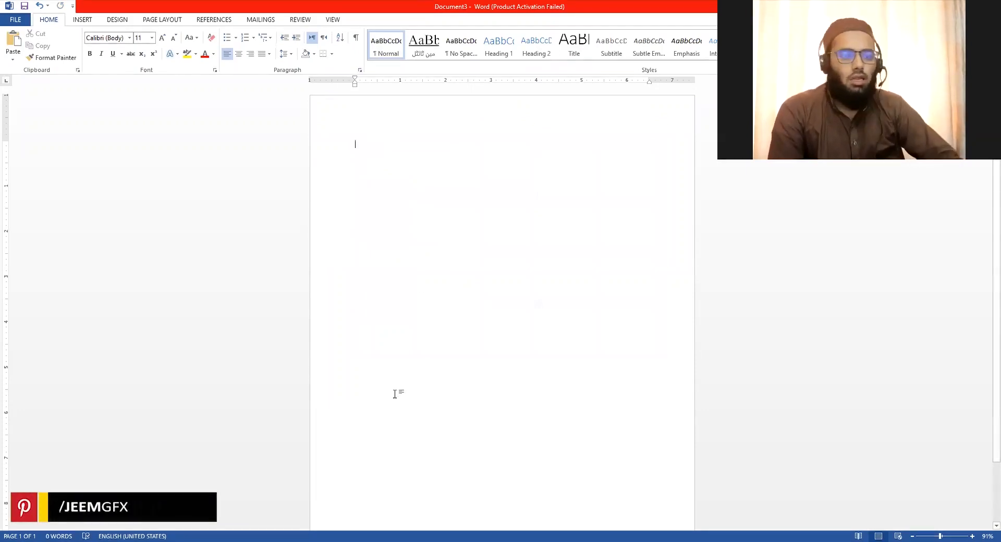
Insert a table of 4 columns and 5 rows in the blank document and stretch it to make the rows taller
{"action": "left_click", "coordinate": [82, 20]}
{"action": "left_click", "coordinate": [84, 44]}
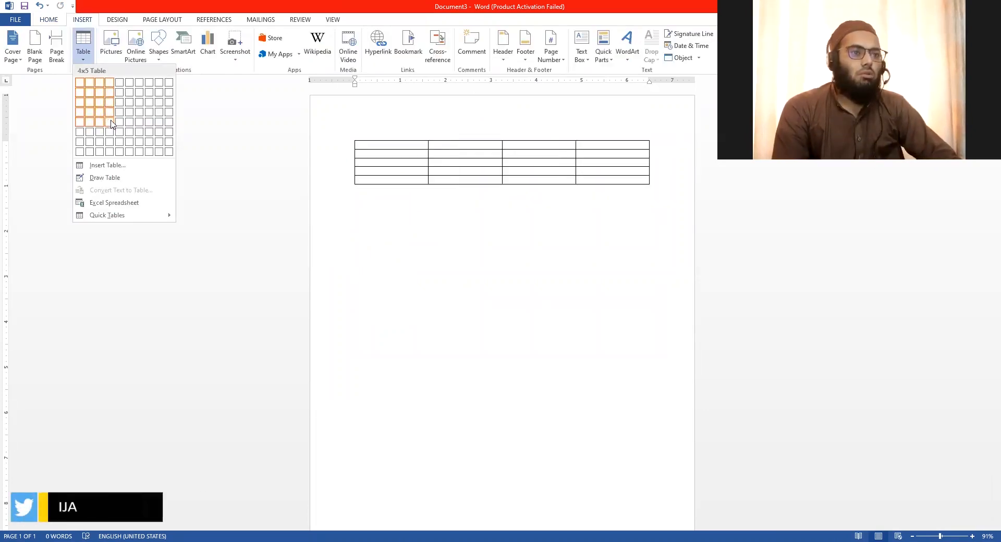
{"action": "left_click", "coordinate": [110, 122]}
{"action": "left_click_drag", "start_coordinate": [651, 187], "coordinate": [650, 273]}
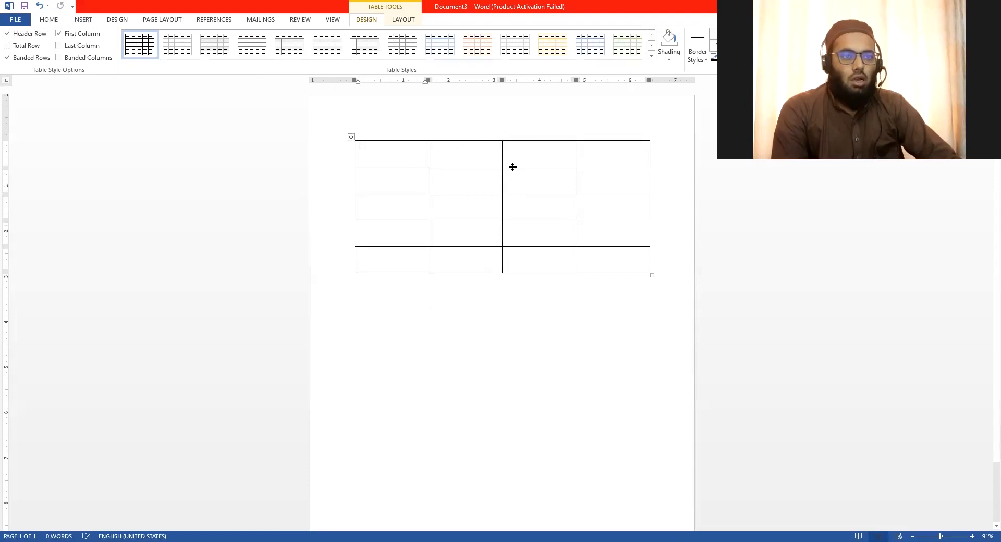
Reduce the heights of the top two rows and shift the inner column borders rightward, leaving a narrow last column
{"action": "left_click_drag", "start_coordinate": [513, 167], "coordinate": [511, 161]}
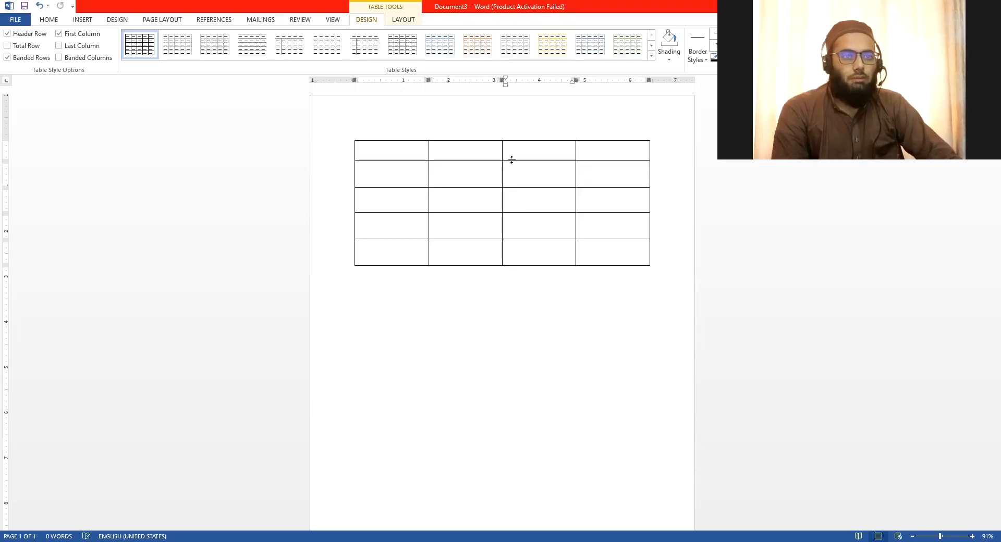
{"action": "left_click_drag", "start_coordinate": [506, 187], "coordinate": [506, 186]}
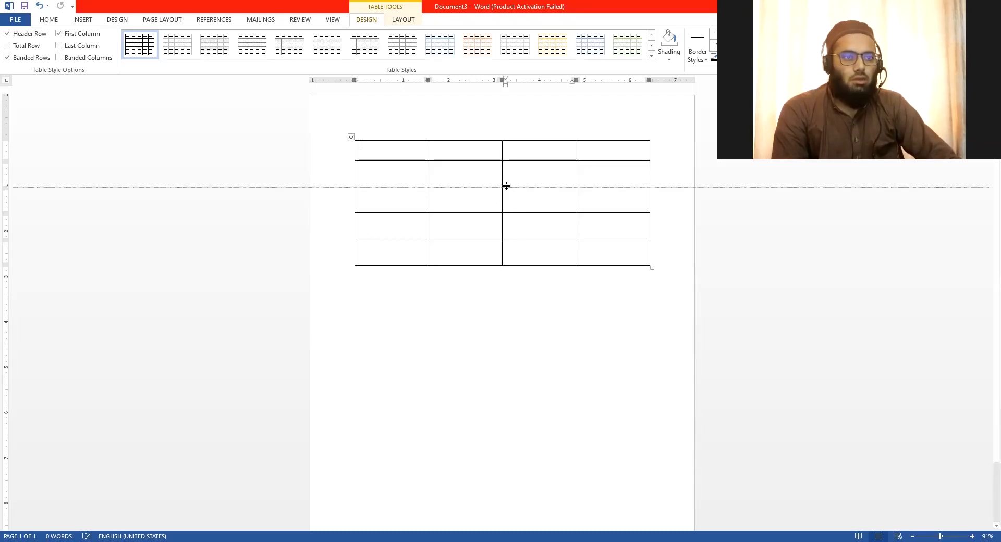
{"action": "left_click_drag", "start_coordinate": [575, 173], "coordinate": [584, 174]}
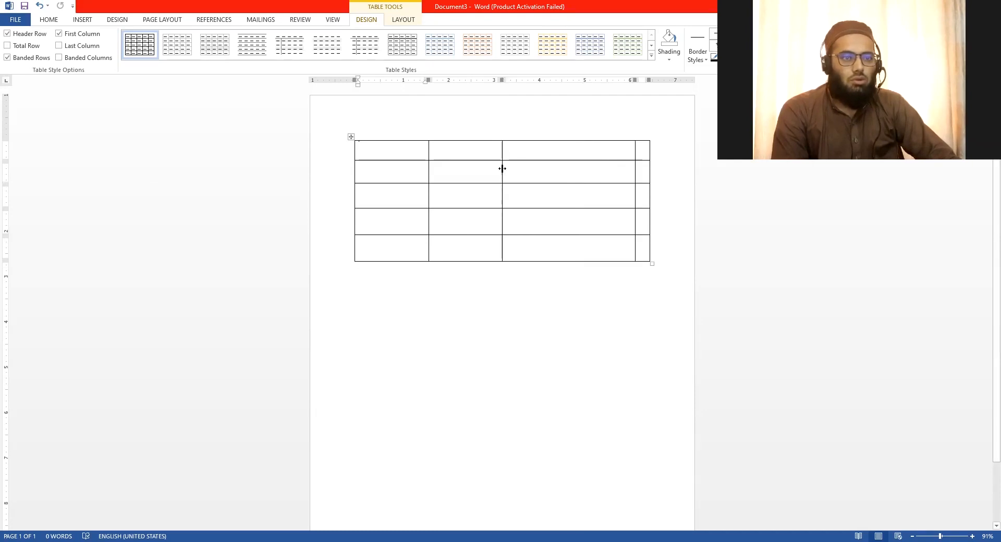
{"action": "left_click_drag", "start_coordinate": [541, 178], "coordinate": [541, 178]}
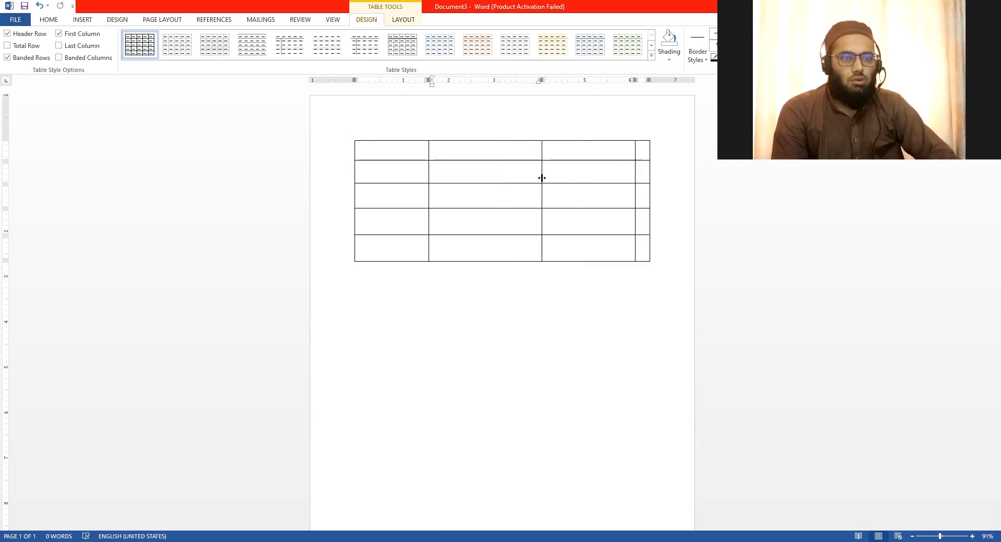
{"action": "left_click", "coordinate": [427, 171]}
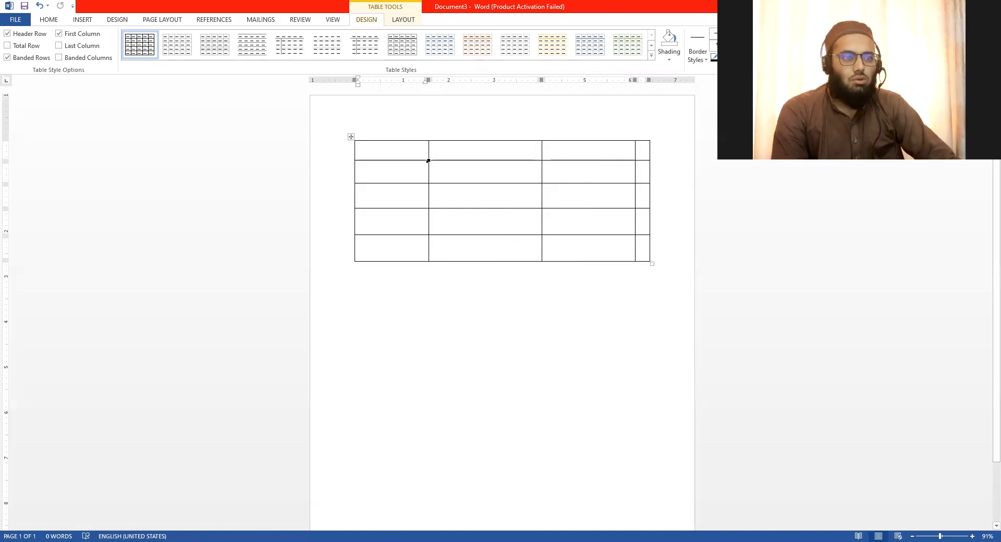
{"action": "left_click_drag", "start_coordinate": [429, 169], "coordinate": [431, 169]}
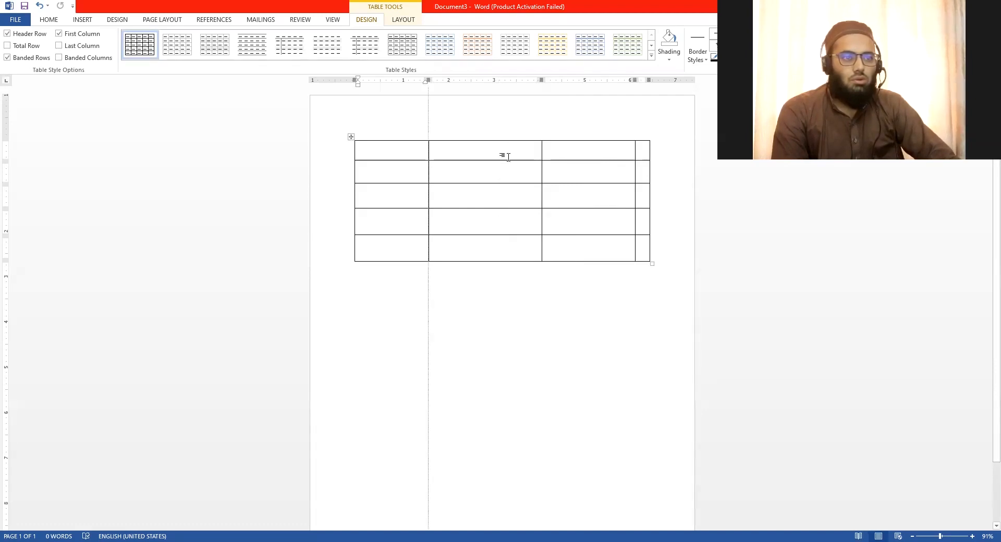
Split the cells of the widened first column into 5 columns and 5 rows
{"action": "left_click_drag", "start_coordinate": [509, 158], "coordinate": [410, 244]}
{"action": "left_click", "coordinate": [406, 21]}
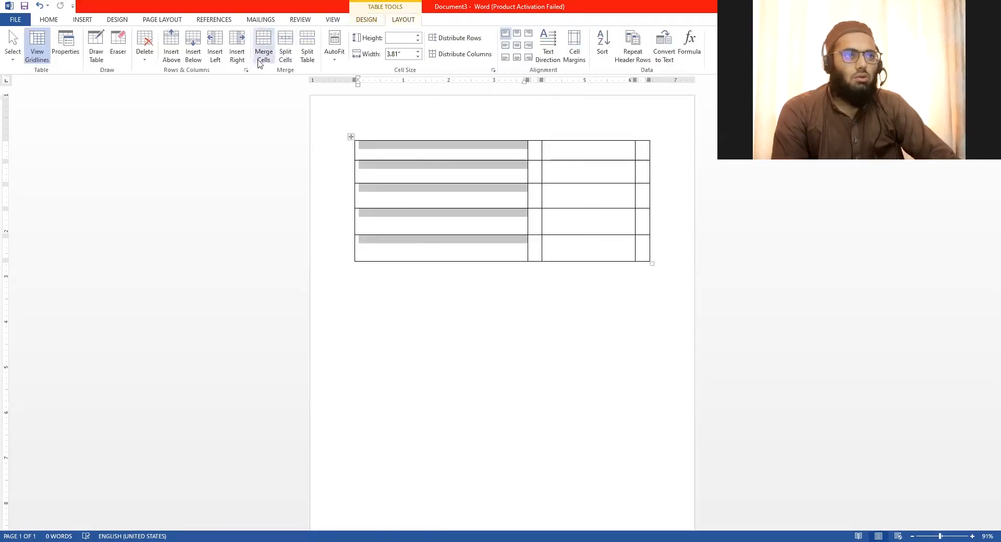
{"action": "left_click", "coordinate": [282, 49]}
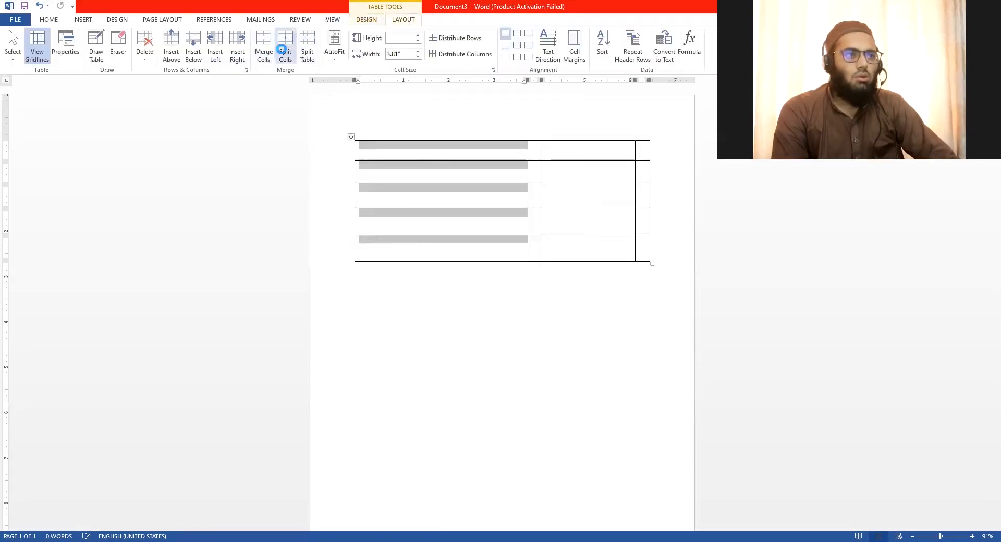
{"action": "type", "text": "5"}
{"action": "left_click", "coordinate": [483, 292]}
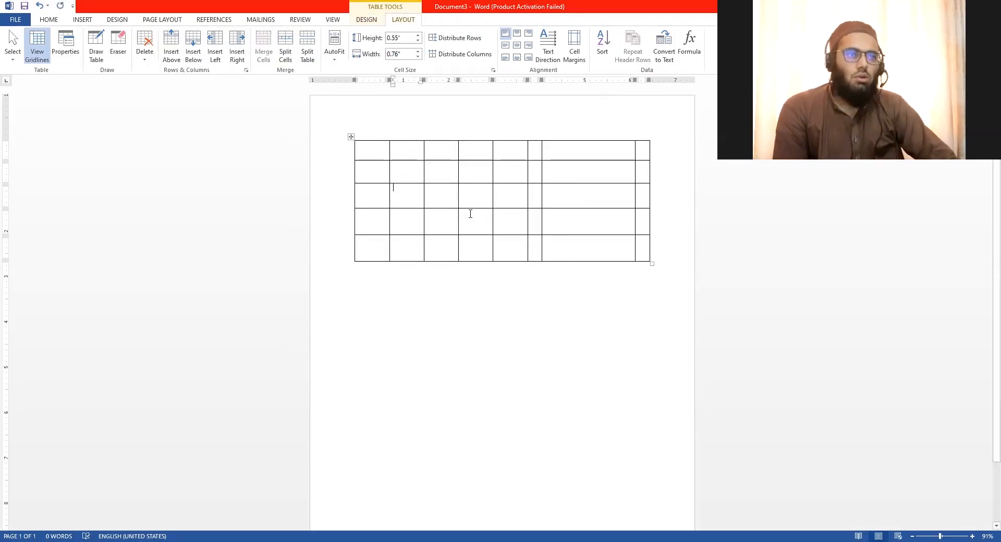
Narrow the new columns toward the right, then split the widened first column into 15 columns and 5 rows
{"action": "left_click", "coordinate": [514, 154]}
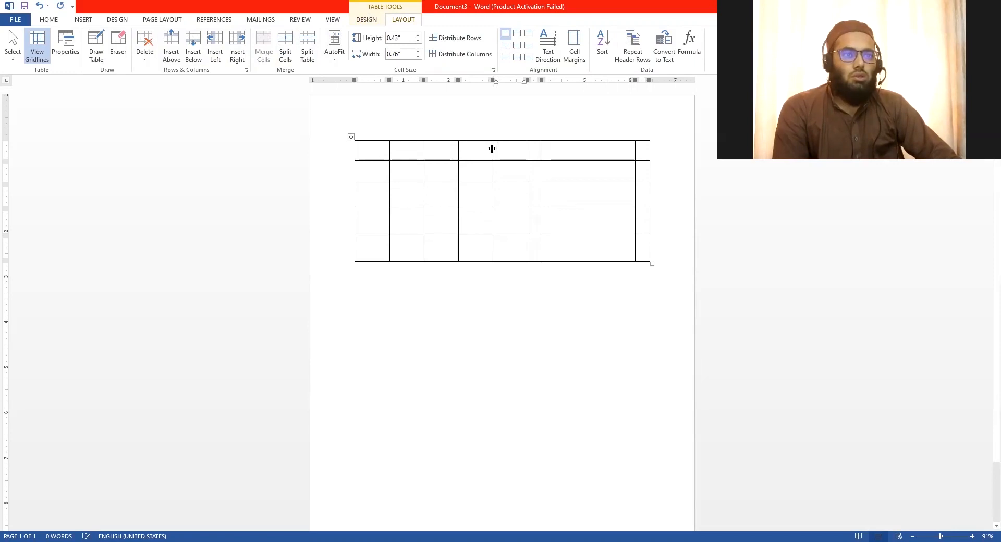
{"action": "left_click_drag", "start_coordinate": [457, 150], "coordinate": [464, 152]}
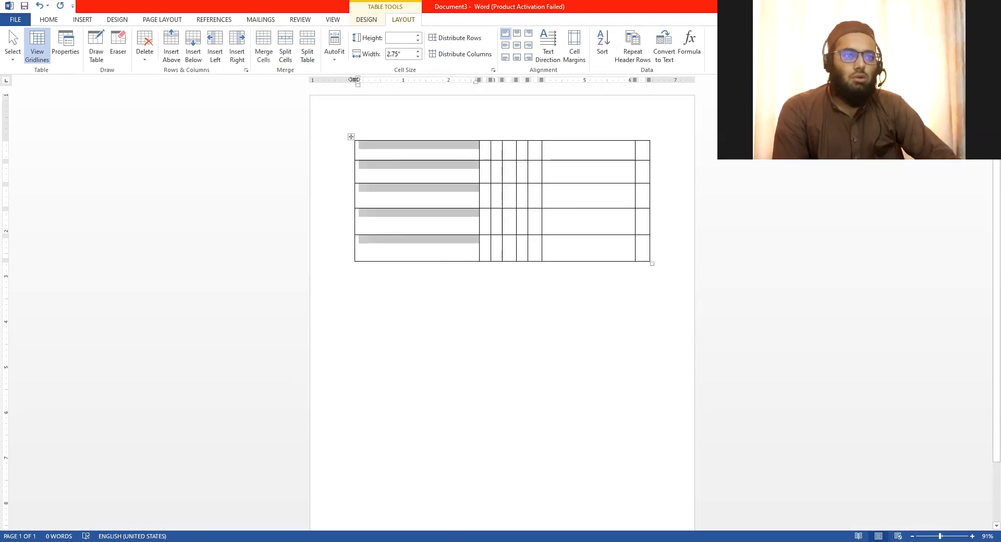
{"action": "left_click", "coordinate": [286, 54]}
{"action": "type", "text": "15"}
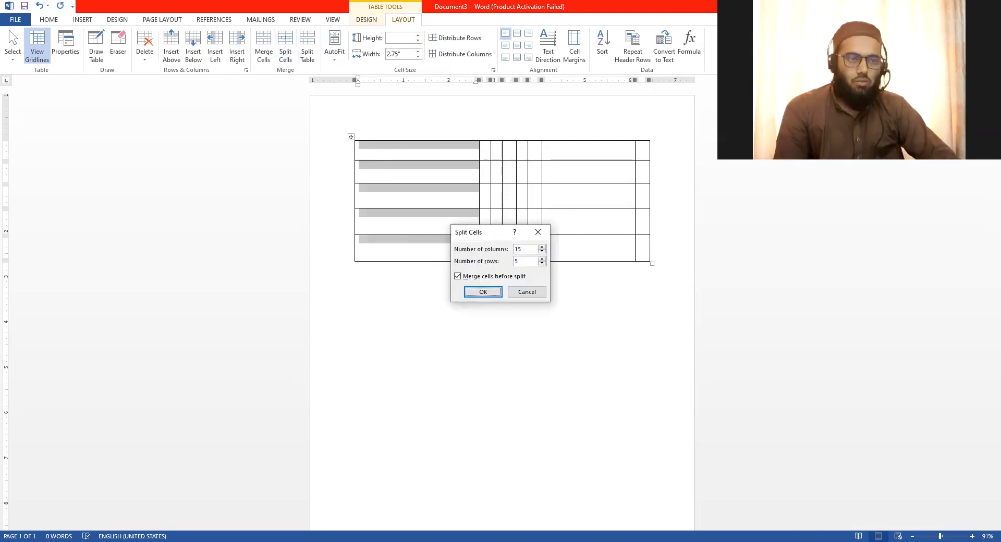
{"action": "key", "text": "Return"}
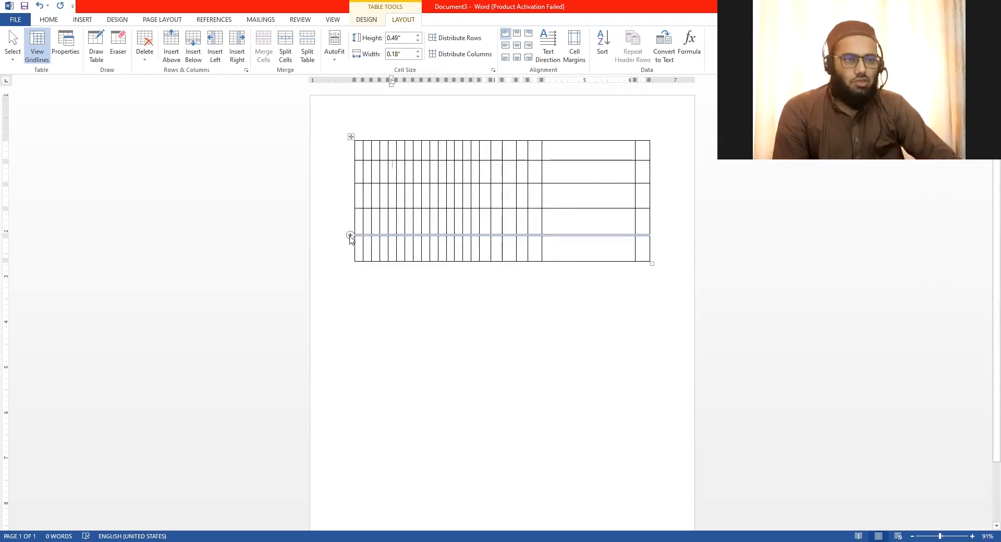
Insert eight additional rows above the table's last row
{"action": "left_click", "coordinate": [350, 236]}
{"action": "left_click", "coordinate": [350, 236]}
{"action": "left_click", "coordinate": [350, 236]}
{"action": "left_click", "coordinate": [349, 236]}
{"action": "left_click", "coordinate": [350, 236]}
{"action": "left_click", "coordinate": [350, 237]}
{"action": "left_click", "coordinate": [350, 236]}
{"action": "left_click", "coordinate": [350, 236]}
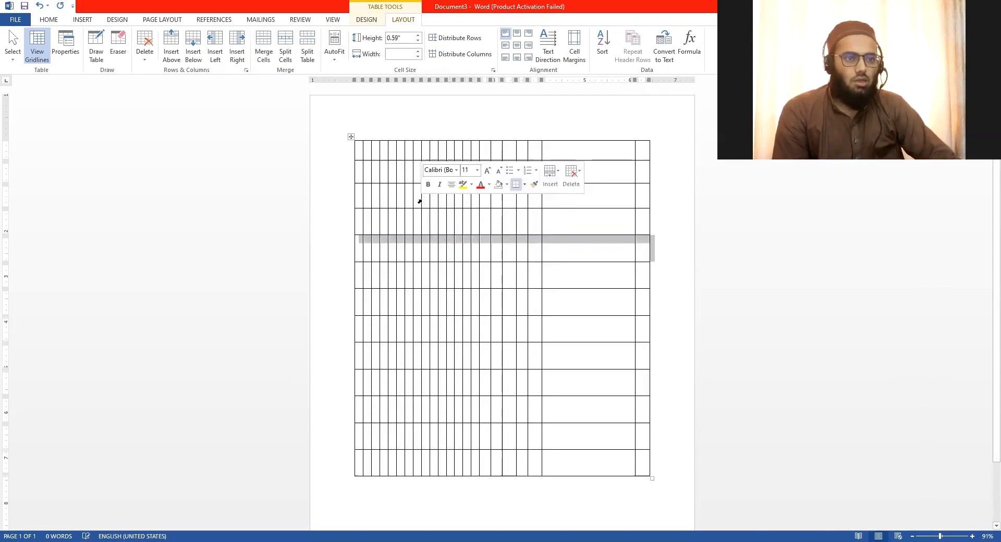
{"action": "left_click", "coordinate": [521, 212]}
Select all cells of the table and center their contents horizontally and vertically
{"action": "left_click", "coordinate": [646, 151]}
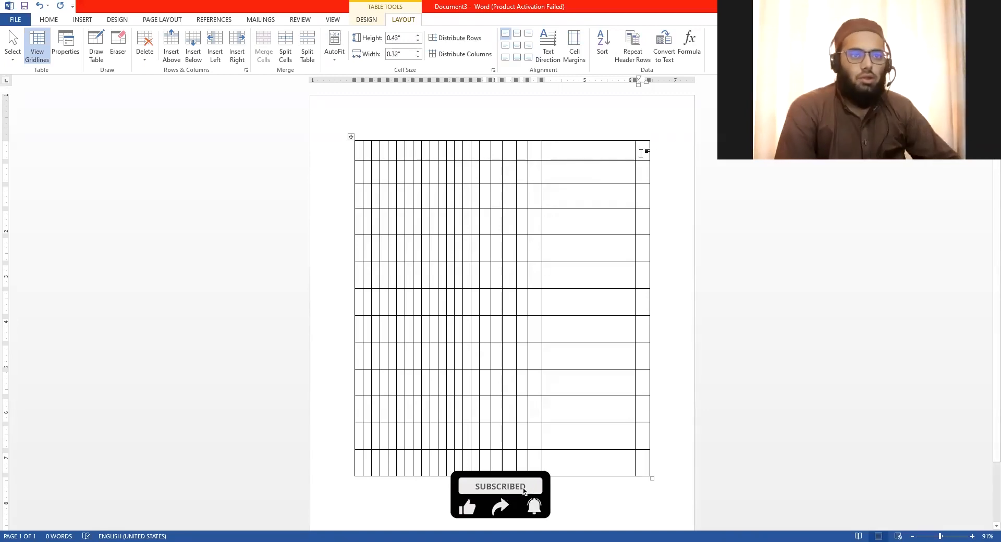
{"action": "key", "text": "ctrl+a"}
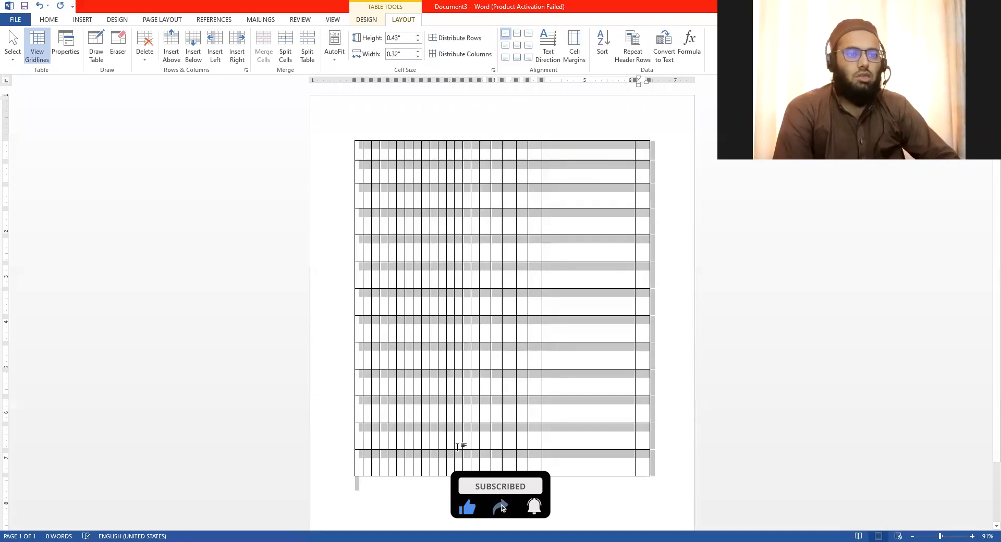
{"action": "scroll", "coordinate": [437, 285], "scroll_direction": "down", "scroll_amount": 3}
{"action": "left_click_drag", "start_coordinate": [353, 402], "coordinate": [642, 156]}
{"action": "left_click", "coordinate": [403, 19]}
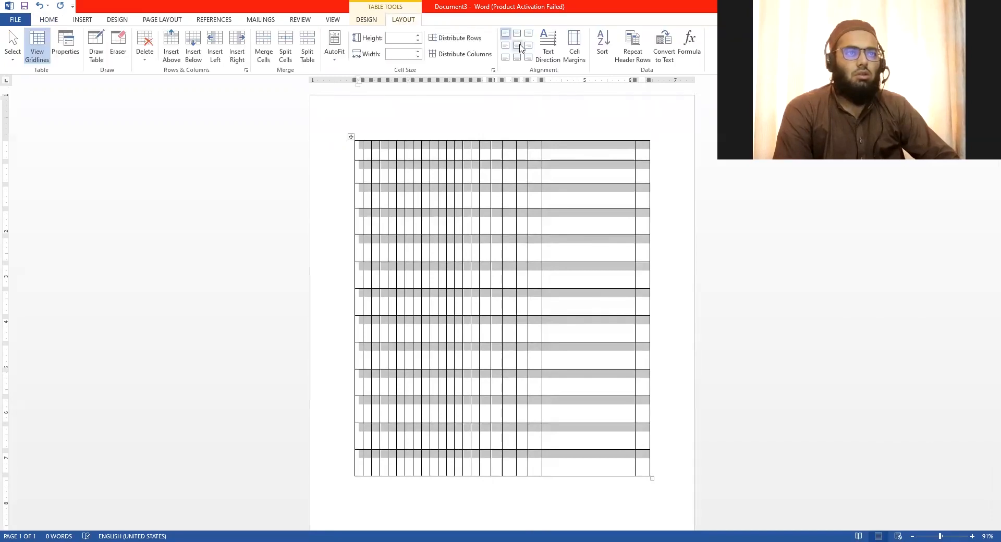
{"action": "left_click", "coordinate": [519, 47]}
Enlarge the text size of all table cells to 20 and set their font to Jameel Noori Nastaleeq
{"action": "left_click", "coordinate": [47, 20]}
{"action": "left_click", "coordinate": [162, 38]}
{"action": "left_click", "coordinate": [162, 38]}
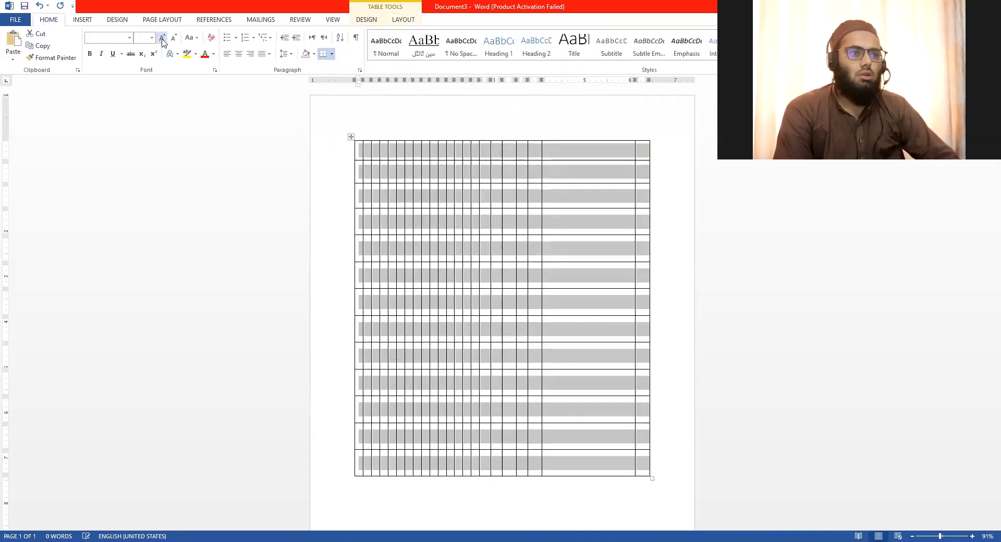
{"action": "left_click", "coordinate": [128, 38]}
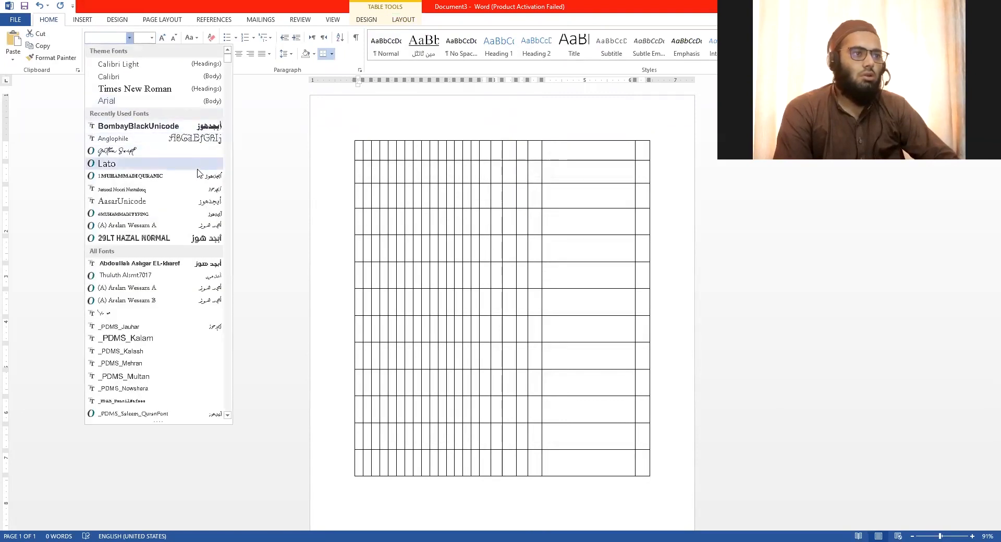
{"action": "left_click", "coordinate": [198, 191]}
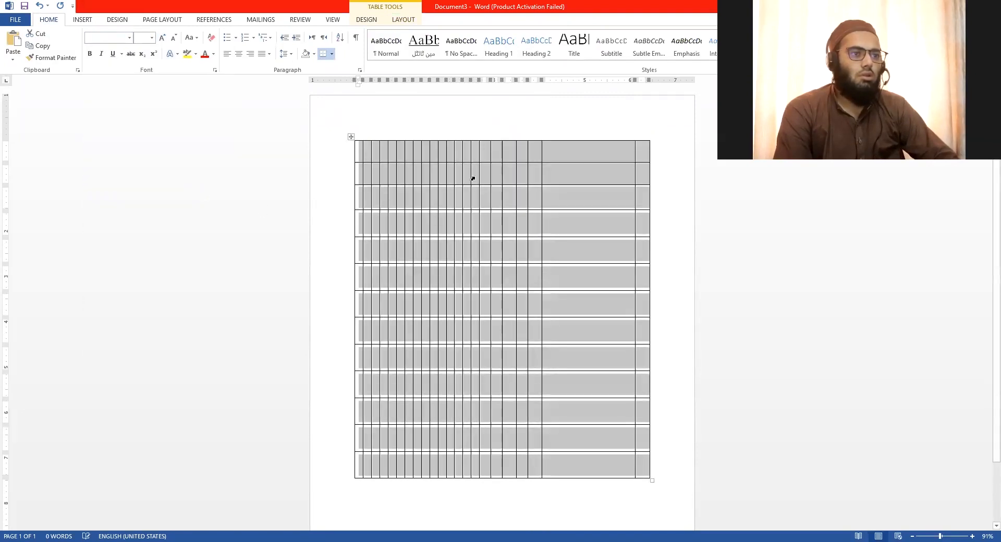
Enter the Urdu heading "نمبر" in the top cell of the table's rightmost column
{"action": "left_click", "coordinate": [642, 159]}
{"action": "type", "text": "nmb"}
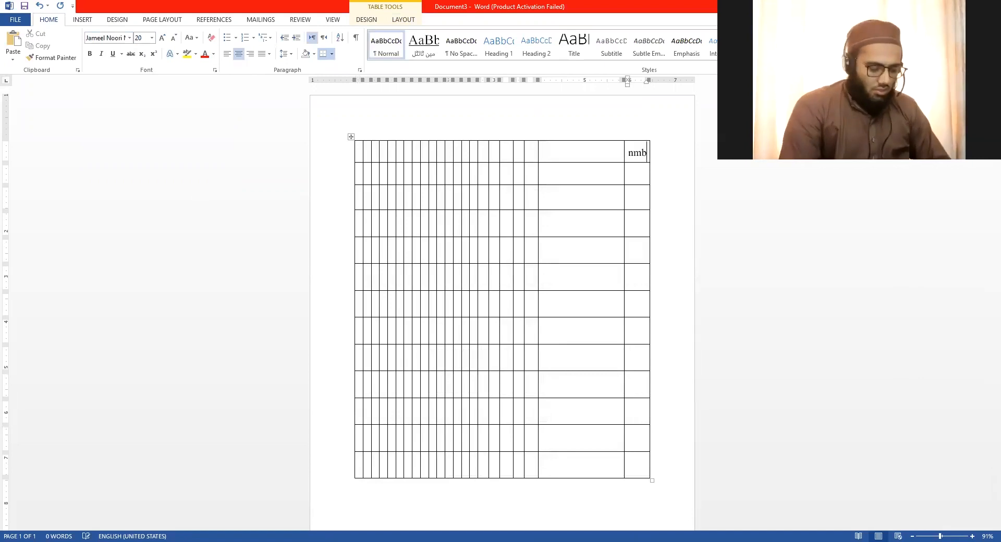
{"action": "key", "text": "BackSpace"}
{"action": "key", "text": "BackSpace"}
{"action": "key", "text": "alt+shift"}
{"action": "type", "text": "نمبر"}
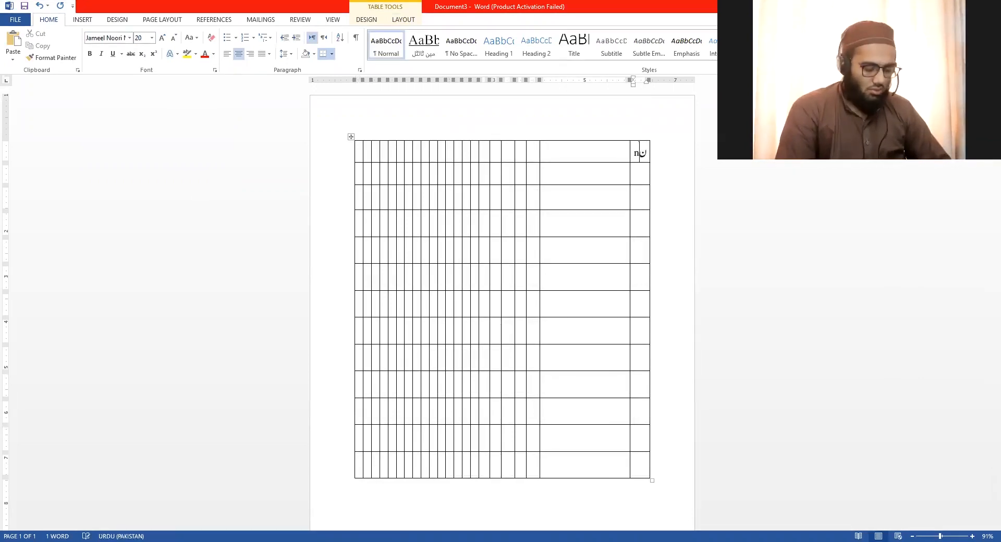
{"action": "key", "text": "BackSpace"}
{"action": "key", "text": "BackSpace"}
{"action": "key", "text": "BackSpace"}
{"action": "key", "text": "BackSpace"}
{"action": "key", "text": "BackSpace"}
{"action": "key", "text": "alt+shift"}
{"action": "key", "text": "alt+shift"}
{"action": "type", "text": "نمبر"}
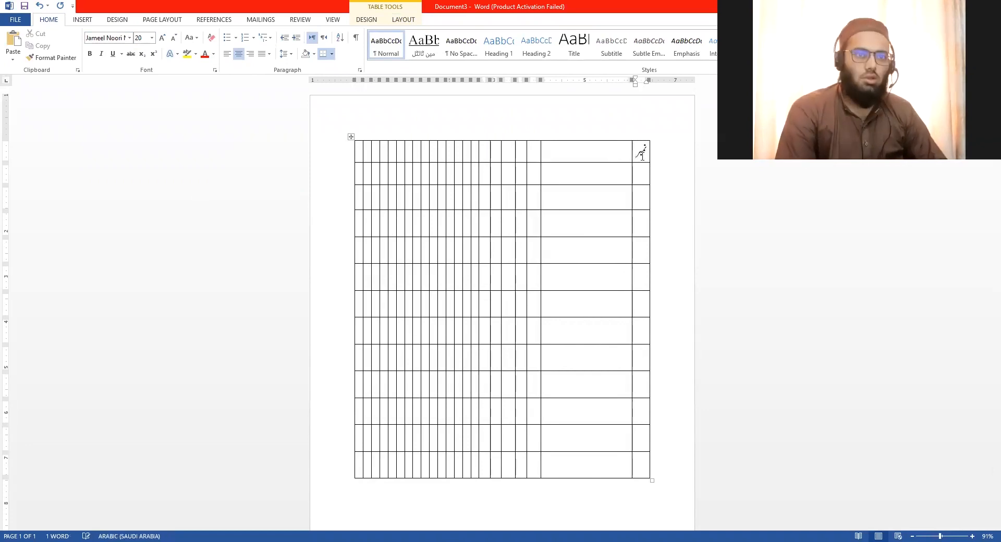
{"action": "key", "text": "alt+shift"}
Enter the Urdu heading "نام" in the top cell of the wide column beside "نمبر"
{"action": "left_click", "coordinate": [583, 156]}
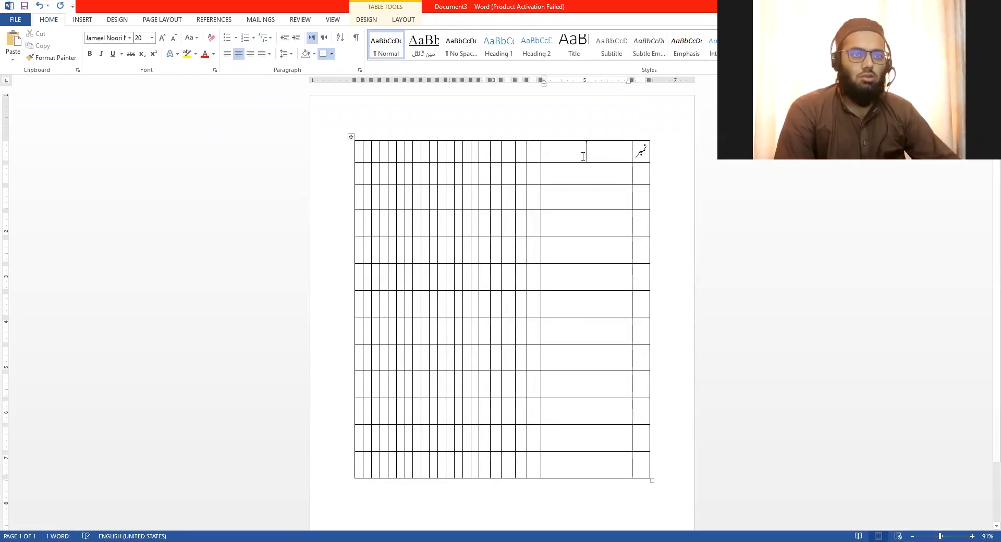
{"action": "key", "text": "alt+shift"}
{"action": "type", "text": "نام"}
{"action": "left_click", "coordinate": [527, 155]}
{"action": "key", "text": "alt+shift"}
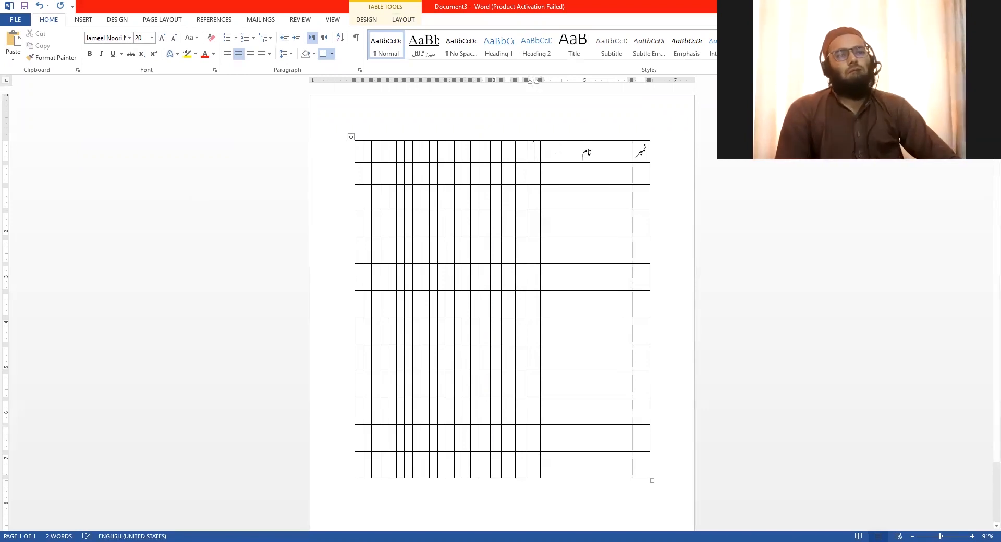
Enter "01" in the top cell beside "نام" and replace it with the Urdu heading "جنوری"
{"action": "left_click_drag", "start_coordinate": [558, 150], "coordinate": [653, 155]}
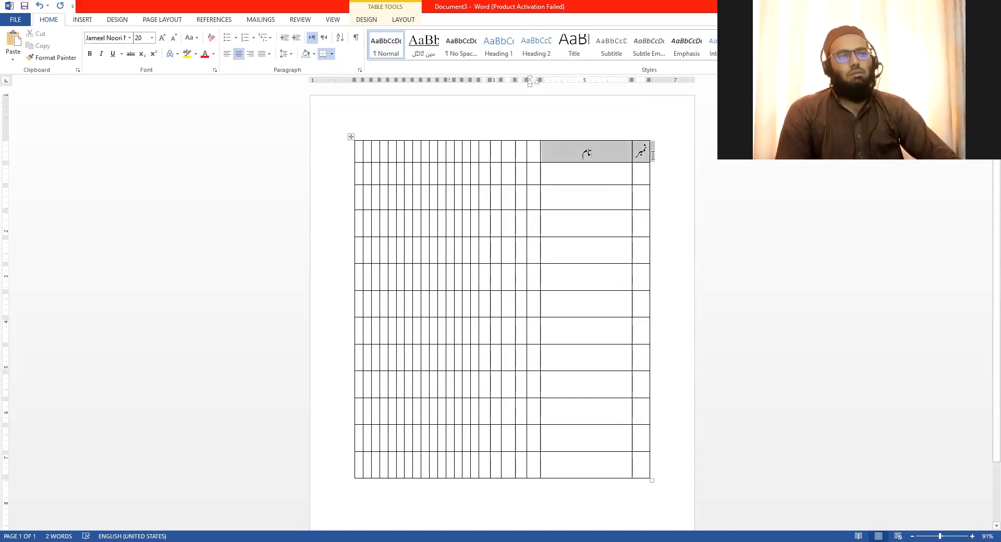
{"action": "left_click", "coordinate": [527, 154]}
{"action": "left_click", "coordinate": [537, 152]}
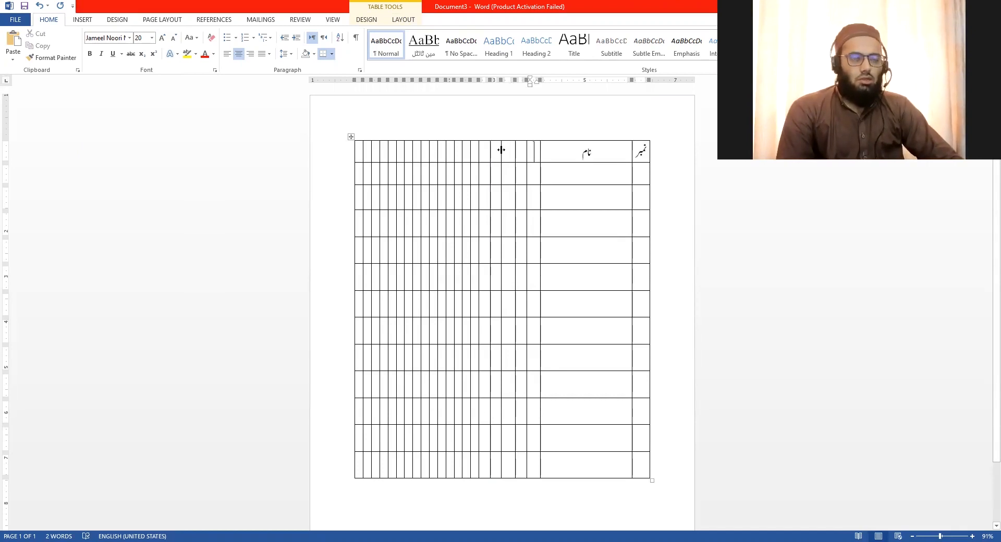
{"action": "type", "text": "01"}
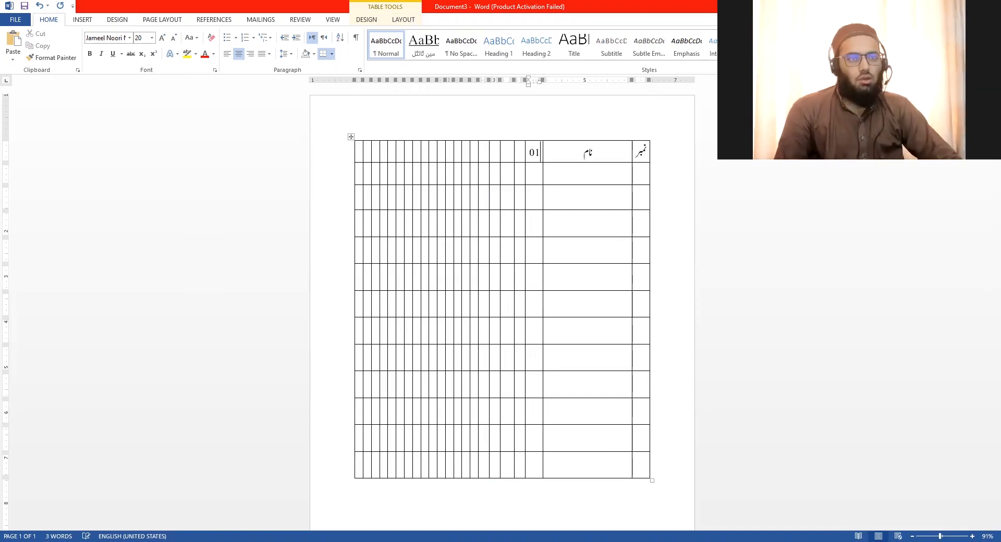
{"action": "double_click", "coordinate": [534, 153]}
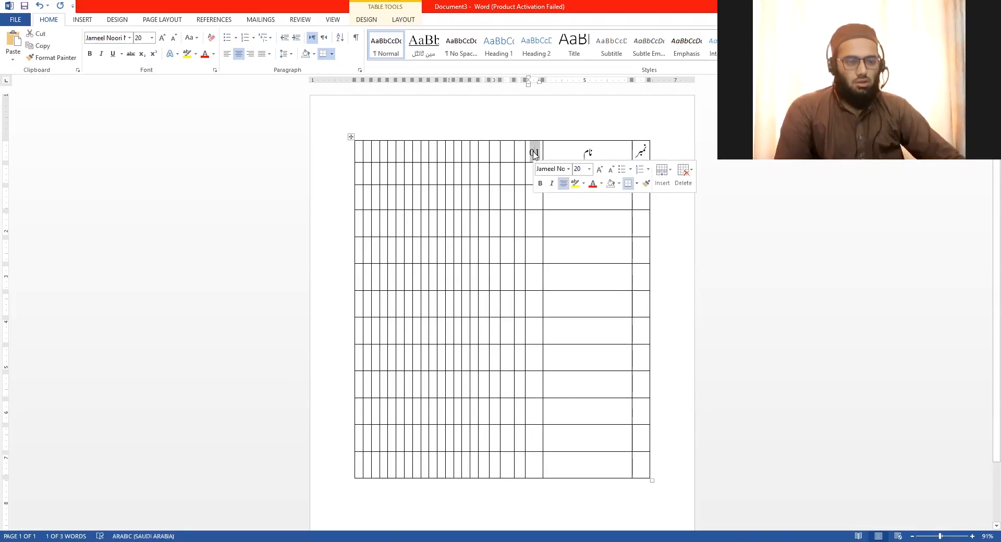
{"action": "type", "text": "جنوری"}
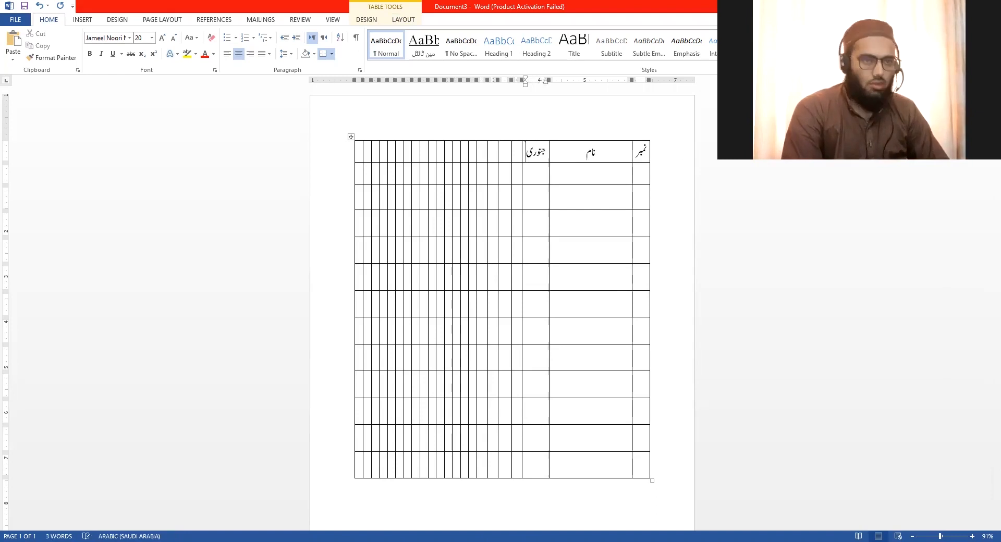
Enter the Urdu month headings "فروری" and "مارچ" in the two top cells following "جنوری"
{"action": "left_click", "coordinate": [511, 153]}
{"action": "type", "text": "فروری"}
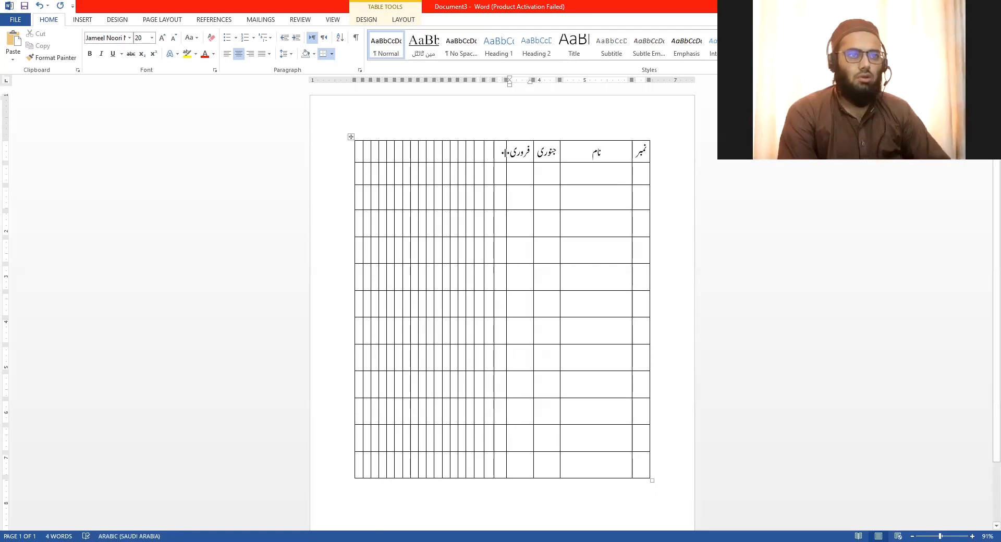
{"action": "left_click", "coordinate": [503, 151]}
{"action": "type", "text": "مار"}
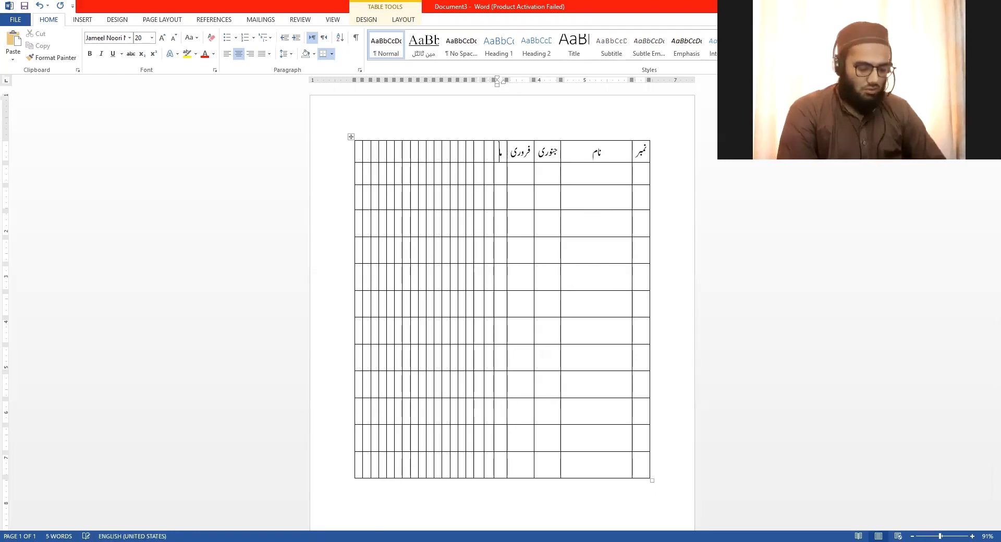
{"action": "type", "text": "چ"}
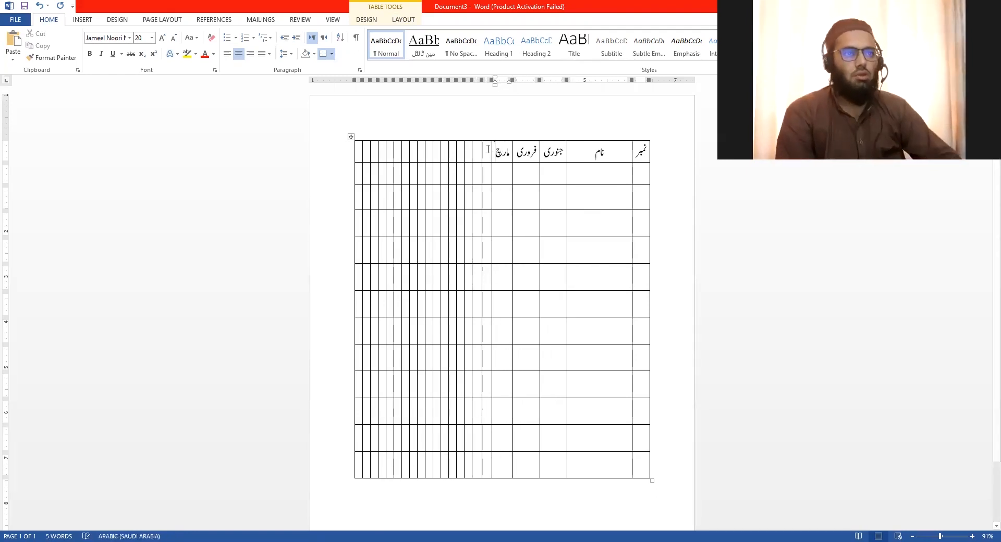
Merge all the empty narrow columns beyond "مارچ" into one large cell
{"action": "left_click_drag", "start_coordinate": [472, 196], "coordinate": [360, 392]}
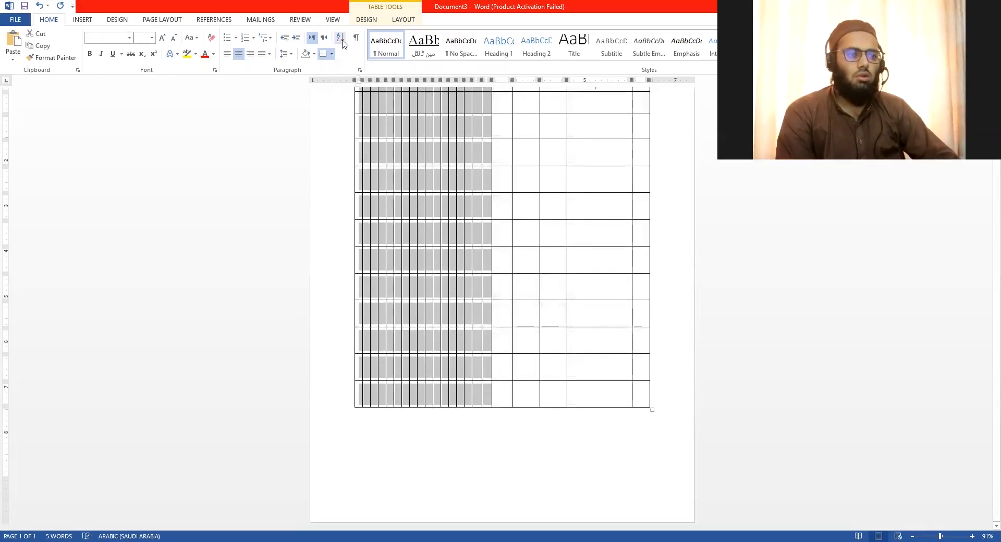
{"action": "left_click", "coordinate": [403, 19]}
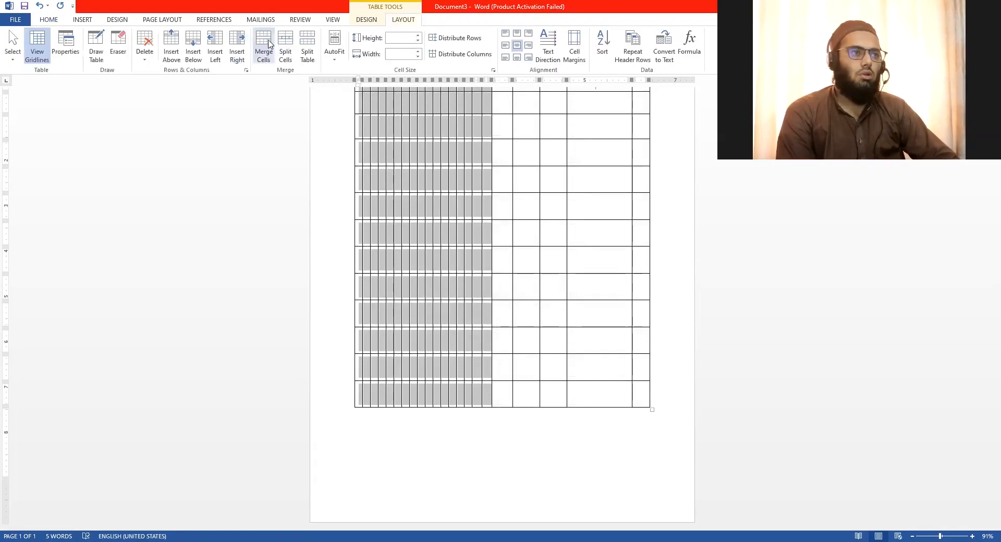
{"action": "left_click", "coordinate": [263, 47]}
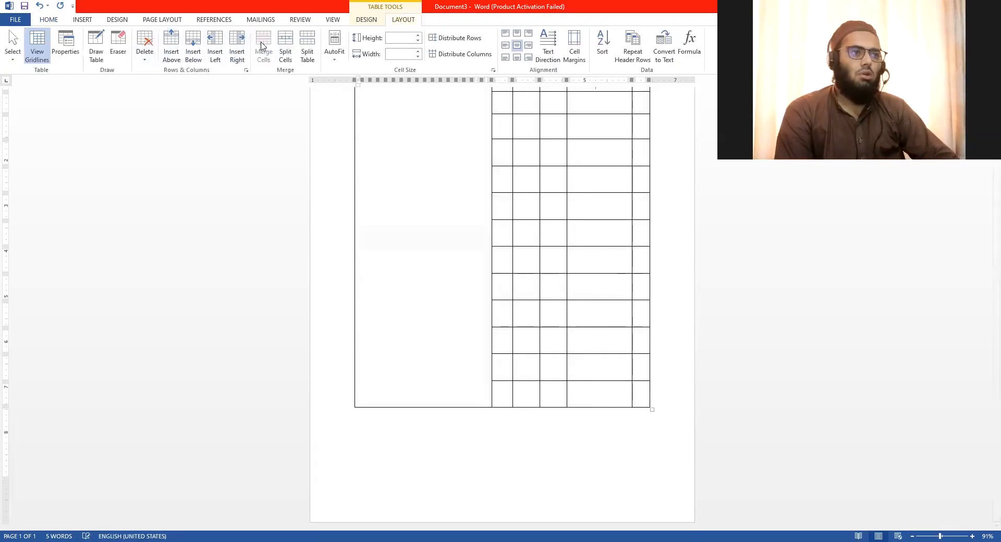
{"action": "left_click", "coordinate": [440, 152]}
{"action": "scroll", "coordinate": [438, 152], "scroll_direction": "up", "scroll_amount": 2}
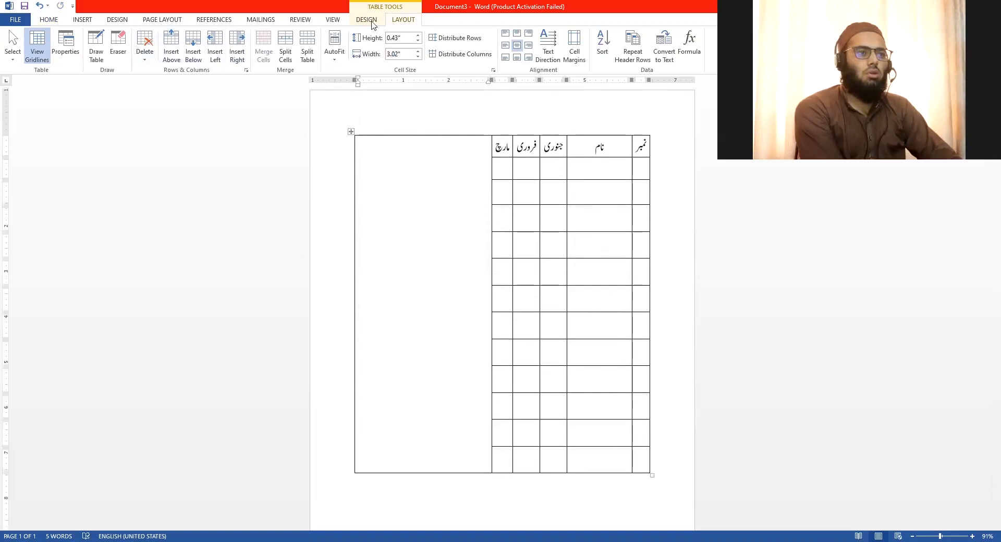
Erase the large merged empty cell so that only the five headed columns are left
{"action": "triple_click", "coordinate": [398, 283]}
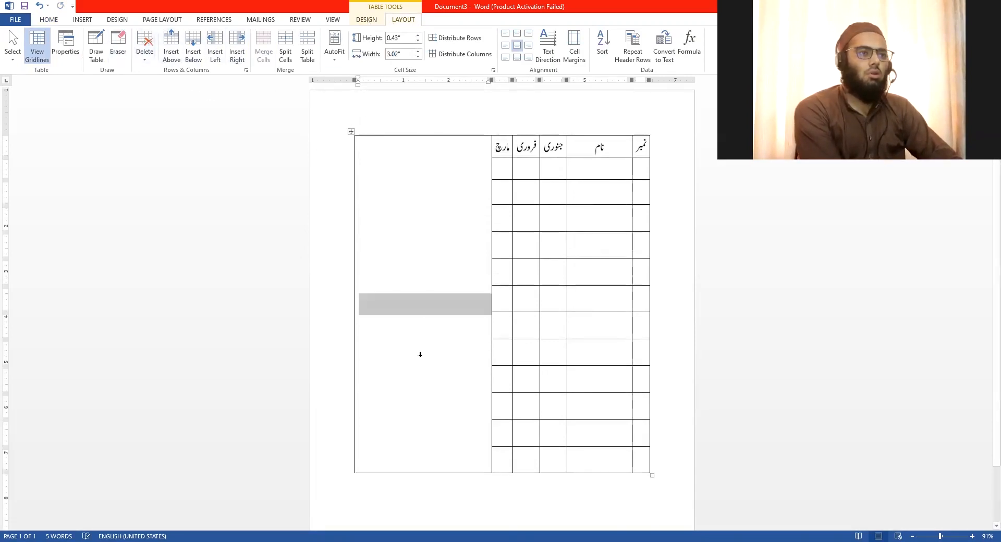
{"action": "left_click", "coordinate": [410, 315]}
{"action": "left_click", "coordinate": [117, 47]}
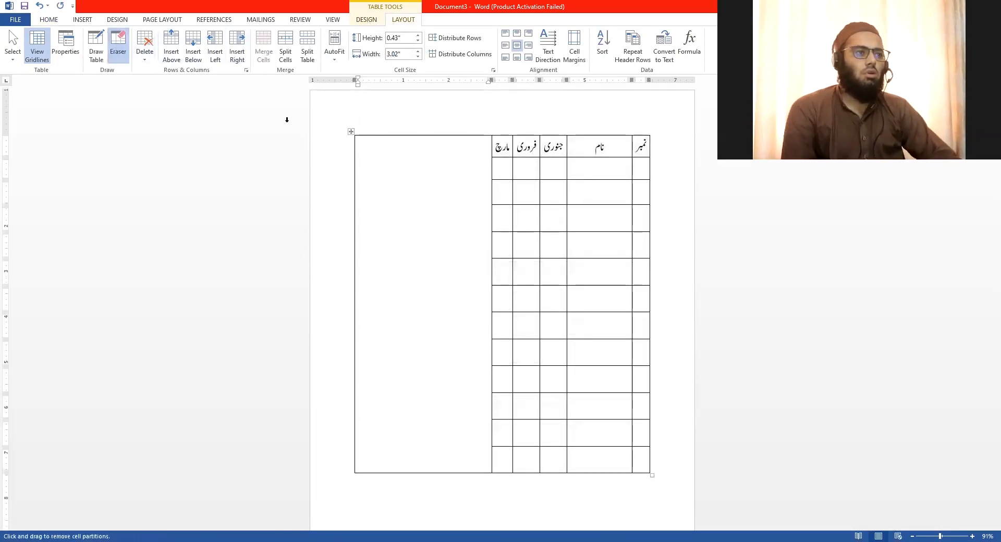
{"action": "mouse_move", "coordinate": [344, 125]}
{"action": "left_mouse_down"}
{"action": "mouse_move", "coordinate": [413, 506]}
{"action": "mouse_move", "coordinate": [425, 409]}
{"action": "mouse_move", "coordinate": [459, 417]}
{"action": "left_mouse_up"}
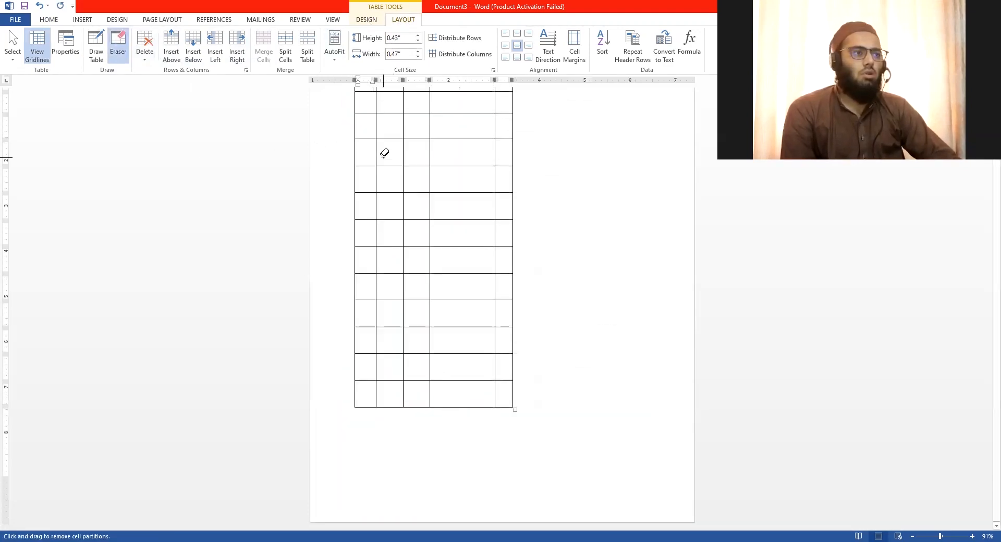
{"action": "key", "text": "Escape"}
{"action": "scroll", "coordinate": [389, 155], "scroll_direction": "up", "scroll_amount": 2}
{"action": "key", "text": "alt+shift"}
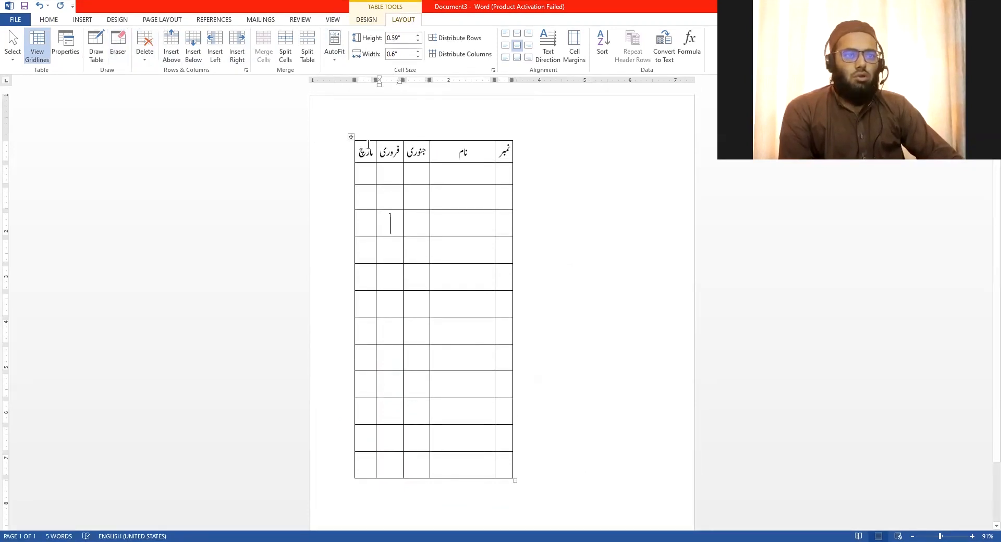
Move the five-column table to the horizontal middle of the page
{"action": "left_click_drag", "start_coordinate": [350, 137], "coordinate": [406, 148]}
{"action": "left_click", "coordinate": [446, 152]}
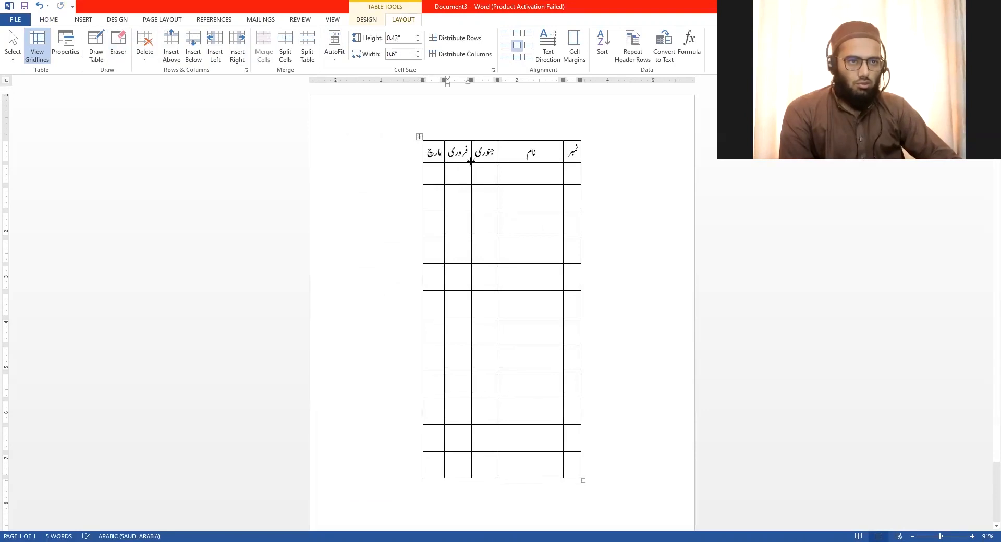
{"action": "left_click", "coordinate": [472, 152]}
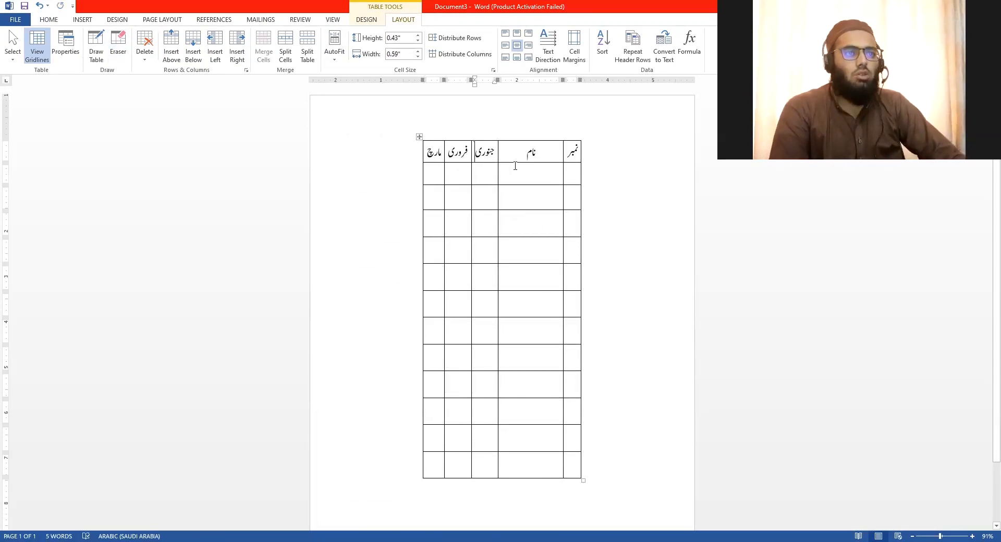
Increase the heading row's height to 0.62" and narrow the "جنوری" column to 0.35", widening the "فروری" column
{"action": "left_click_drag", "start_coordinate": [449, 162], "coordinate": [449, 163]}
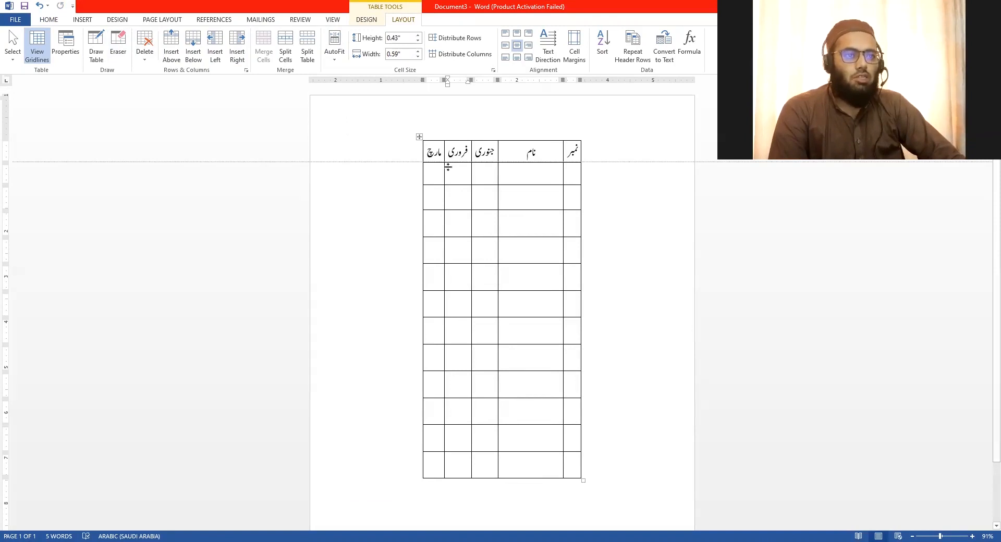
{"action": "left_click_drag", "start_coordinate": [471, 180], "coordinate": [473, 177]}
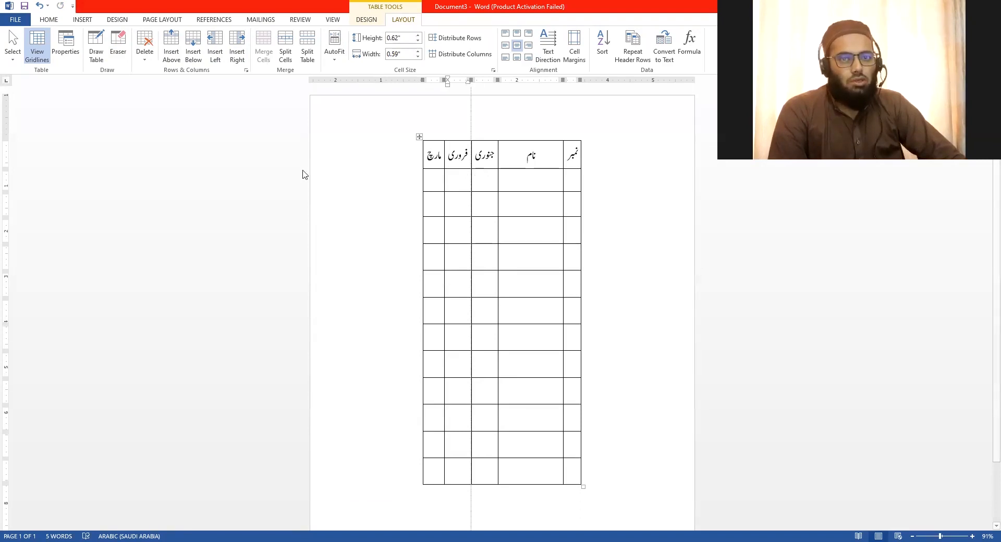
{"action": "left_click_drag", "start_coordinate": [471, 175], "coordinate": [483, 177]}
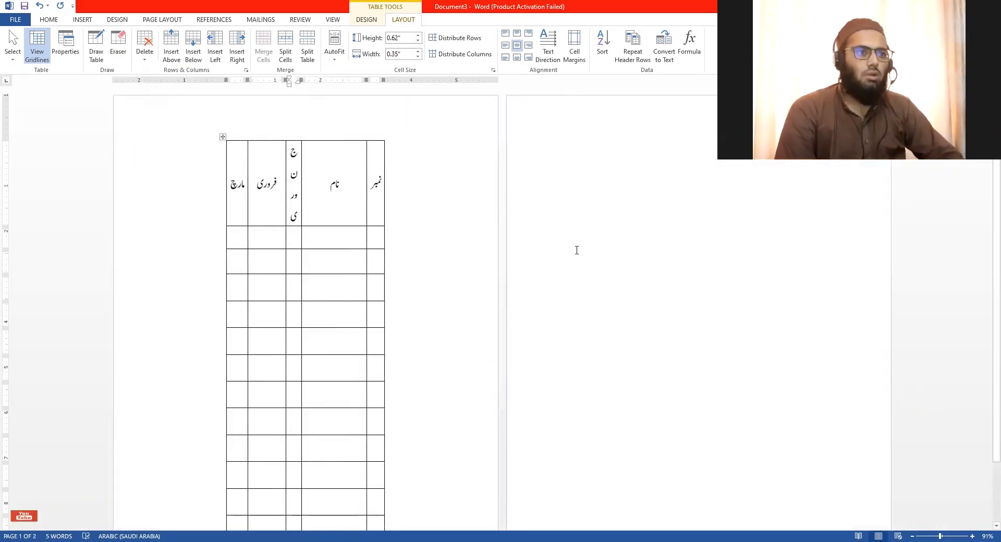
Delete the entire table with the Urdu headings
{"action": "left_click", "coordinate": [577, 250]}
{"action": "left_click", "coordinate": [198, 178]}
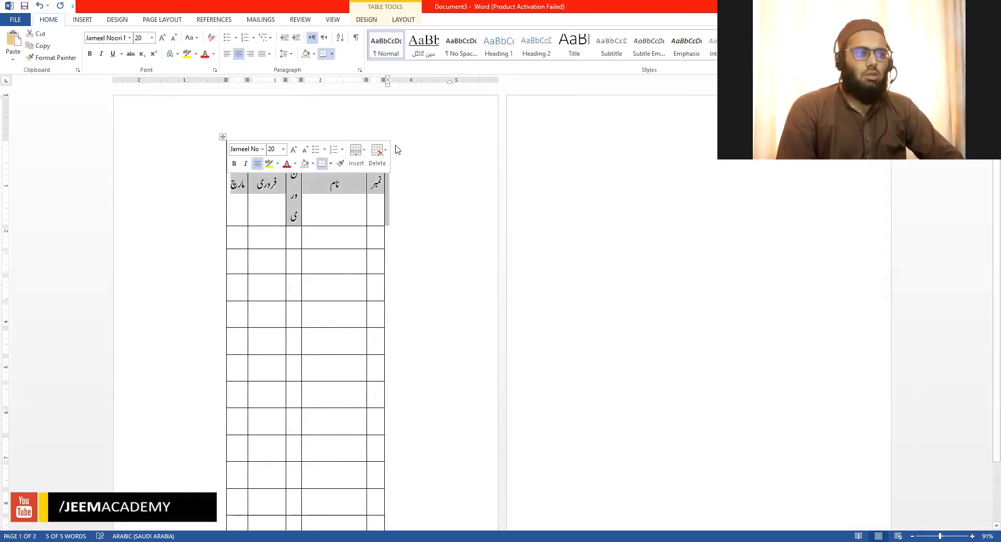
{"action": "left_click", "coordinate": [403, 20]}
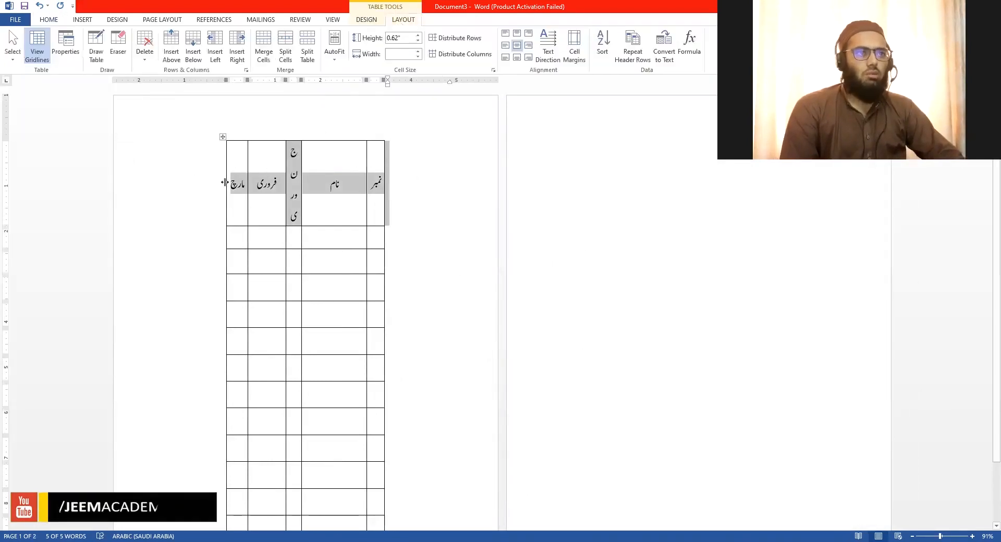
{"action": "left_click", "coordinate": [241, 163]}
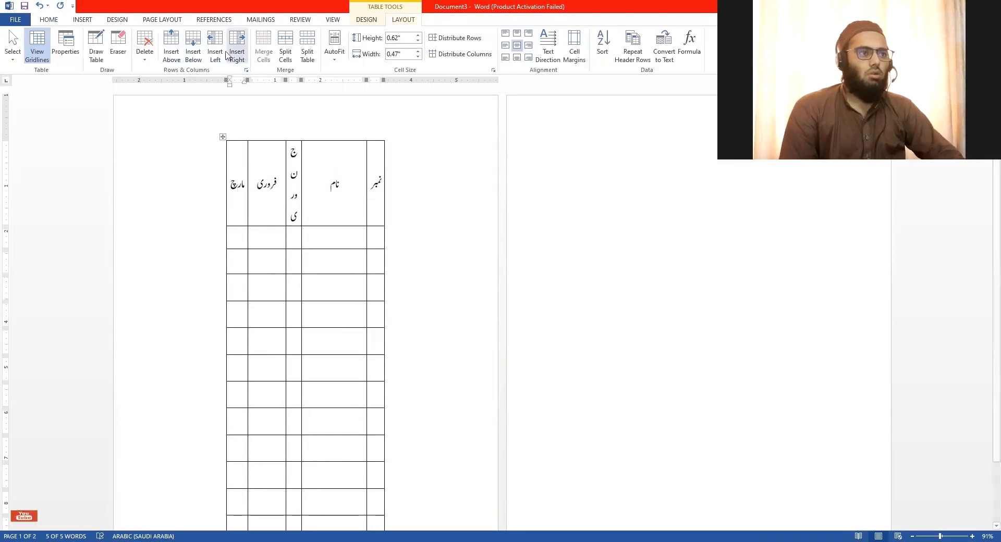
{"action": "left_click", "coordinate": [144, 57]}
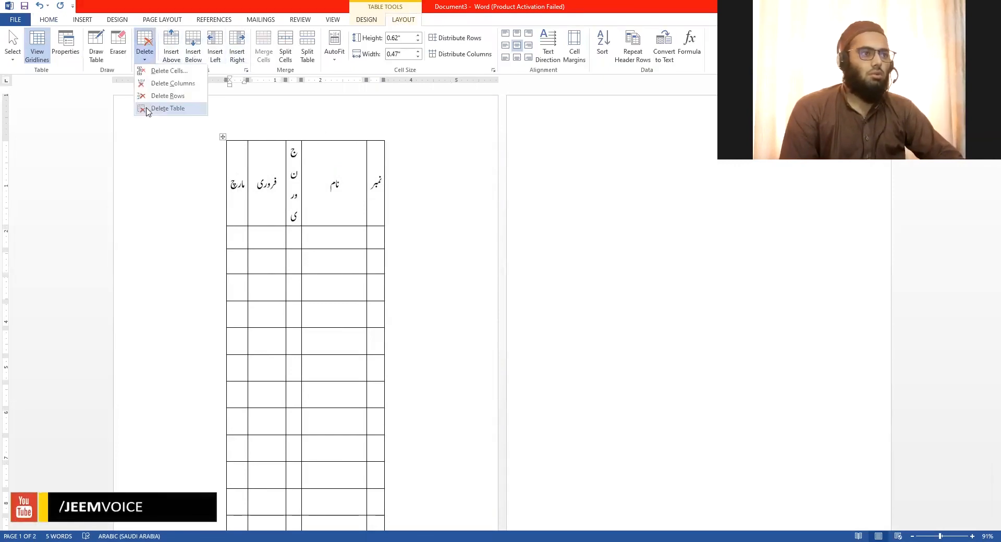
{"action": "left_click", "coordinate": [168, 108]}
Insert a new table with five columns and two rows and stretch it to make the rows taller
{"action": "left_click", "coordinate": [83, 20]}
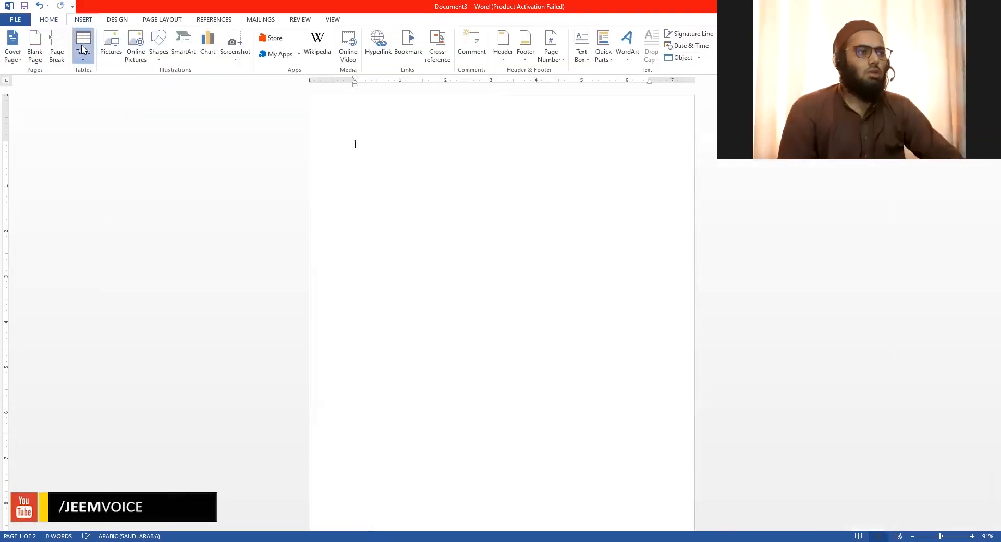
{"action": "left_click", "coordinate": [83, 44]}
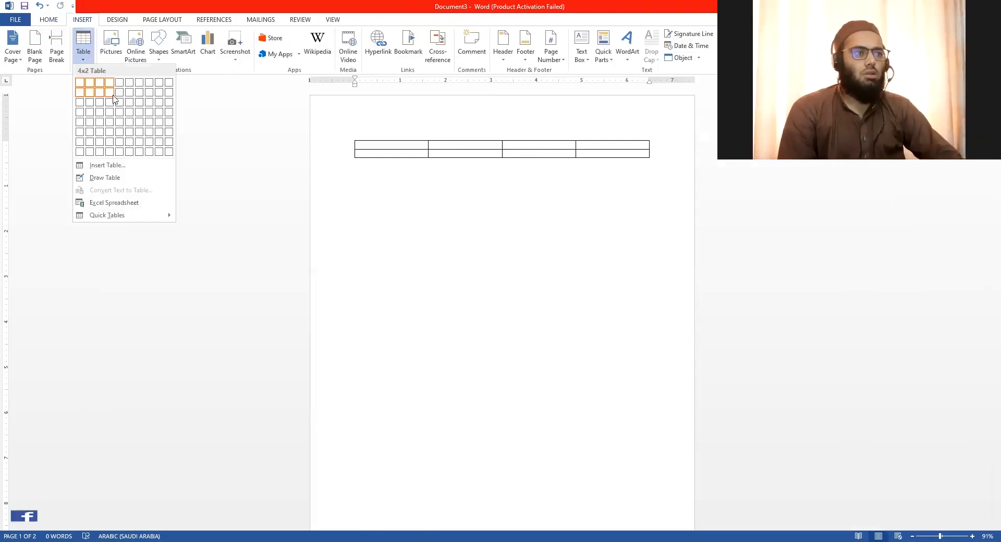
{"action": "left_click_drag", "start_coordinate": [651, 167], "coordinate": [652, 186]}
Narrow the new table's rightmost column, widen the column beside it, and place the cursor in the middle column's top cell
{"action": "left_click", "coordinate": [554, 138]}
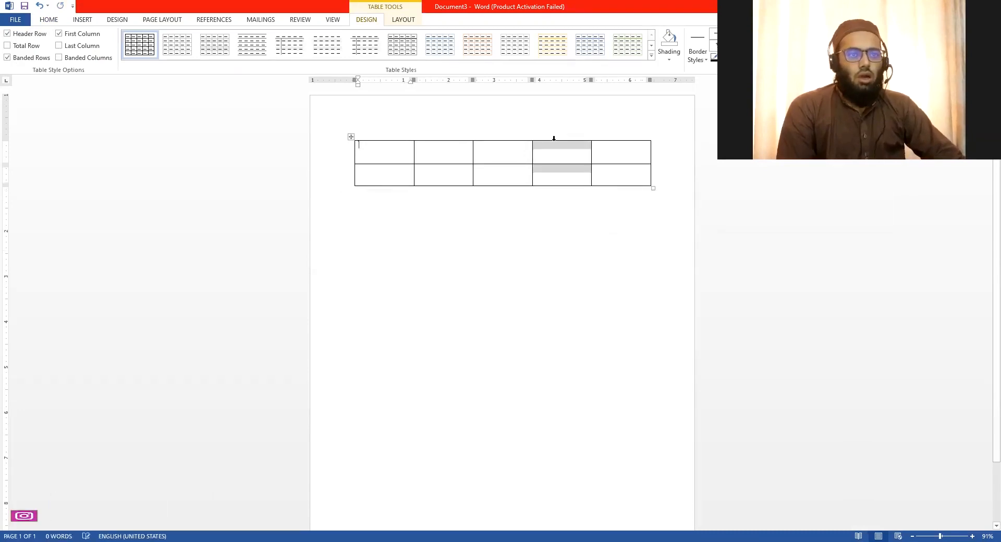
{"action": "left_click", "coordinate": [514, 156]}
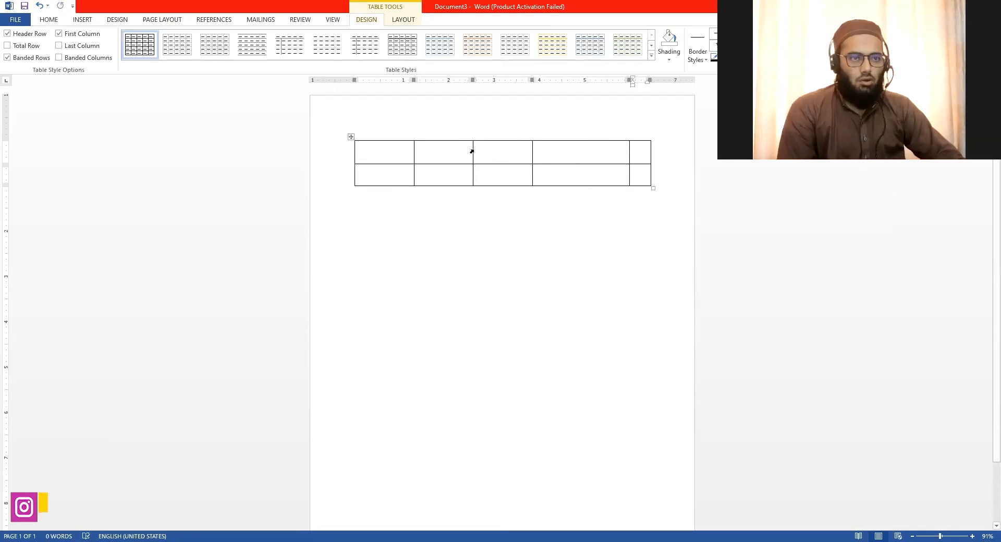
{"action": "left_click", "coordinate": [474, 150]}
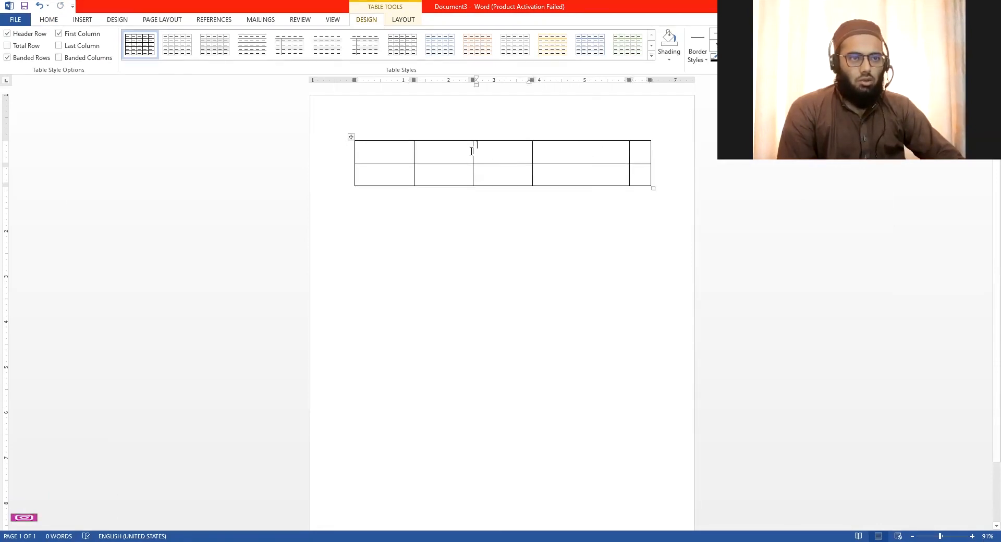